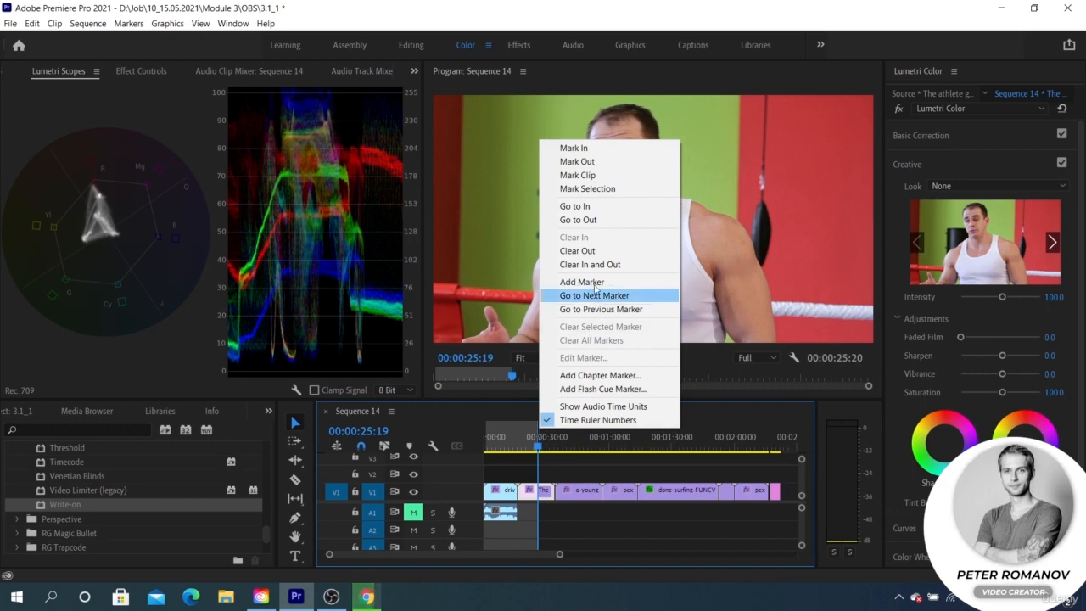
- Clear the sequence's in and out points and expand the Curves section to show the RGB curves
left_click(590, 264)
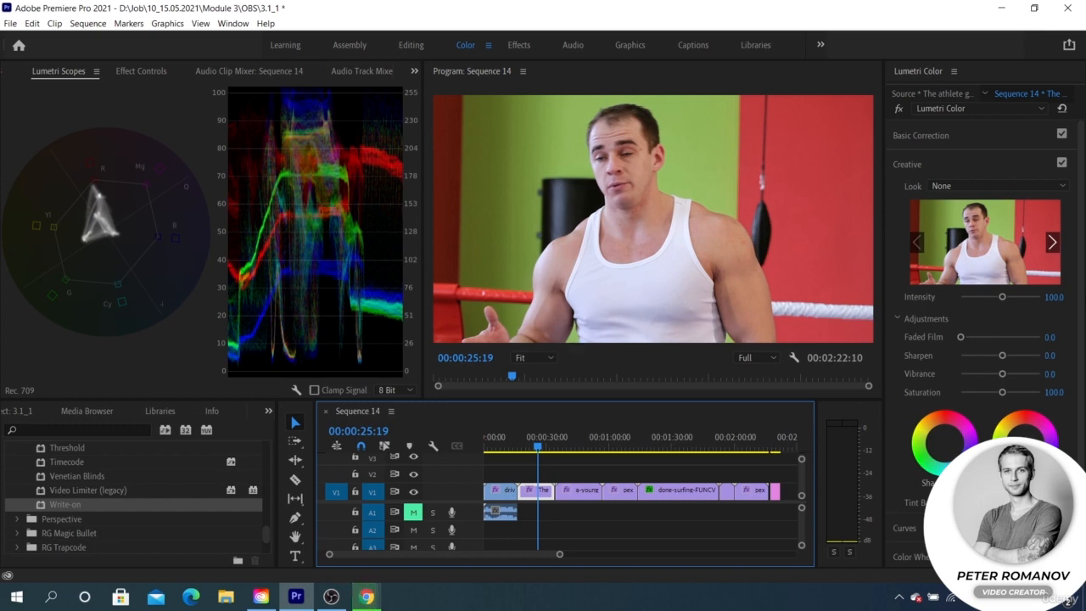
left_click(986, 134)
left_click(986, 133)
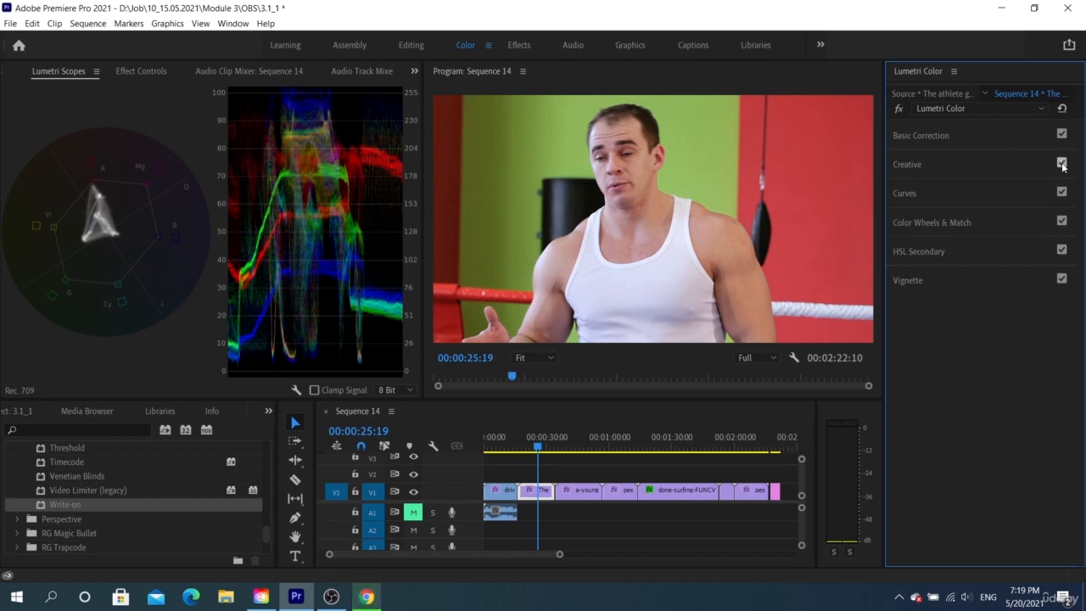
left_click(959, 194)
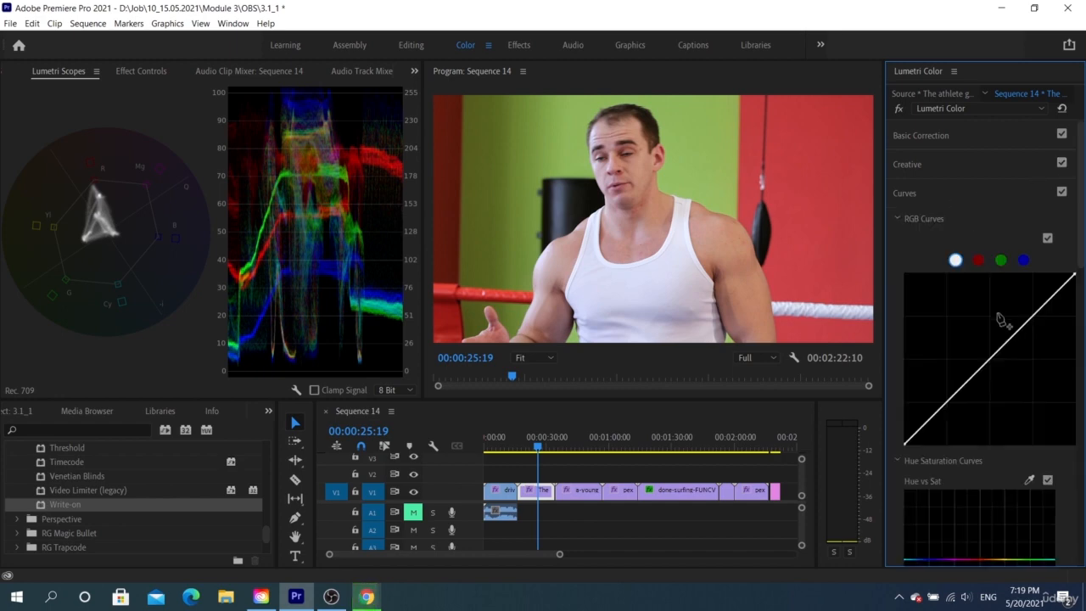
scroll(943, 309, "down", 3)
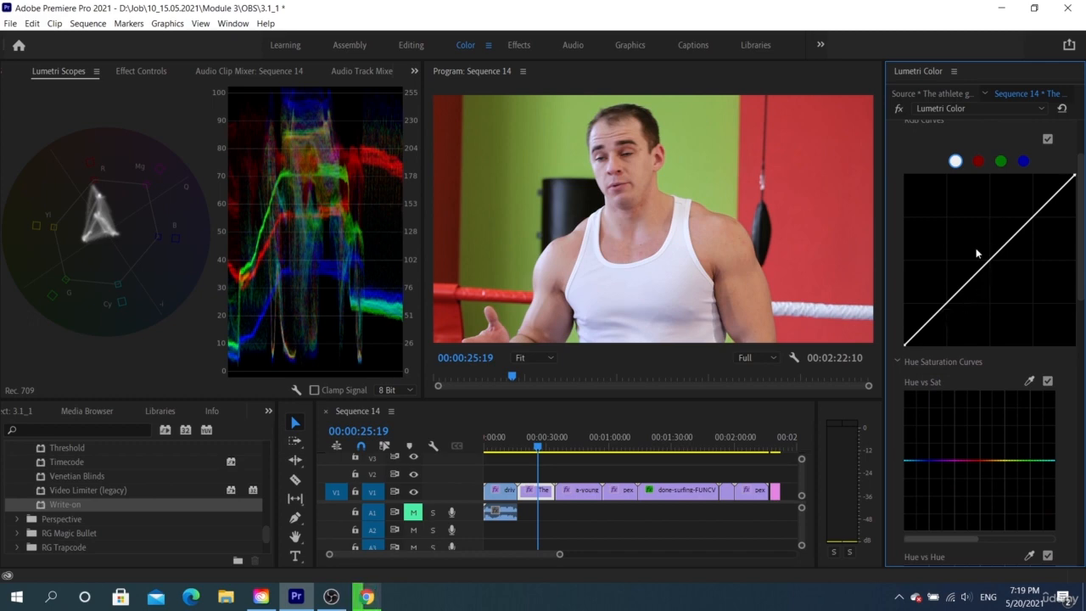
scroll(977, 252, "up", 2)
scroll(977, 252, "up", 1)
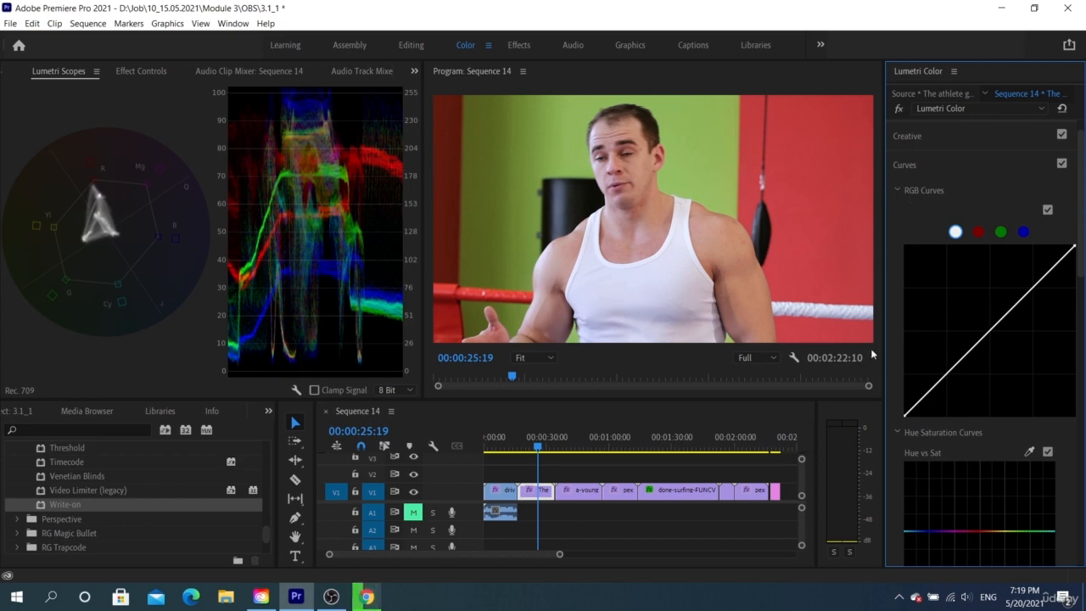
- Raise the midtones of the gradient color matte with one point on the master RGB curve, and reset the curve
left_click(773, 448)
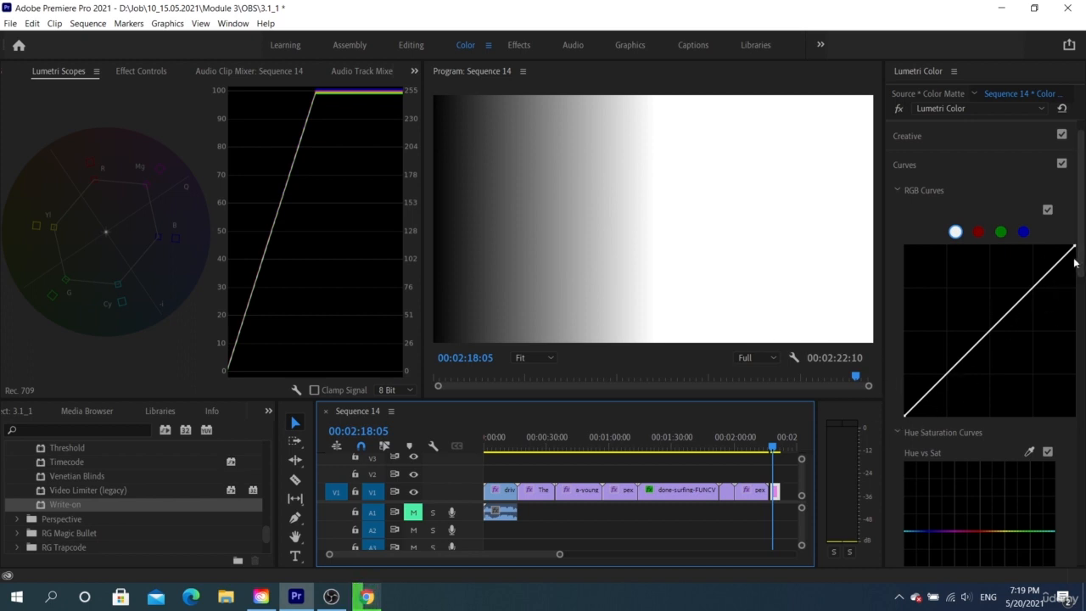
left_click(995, 338)
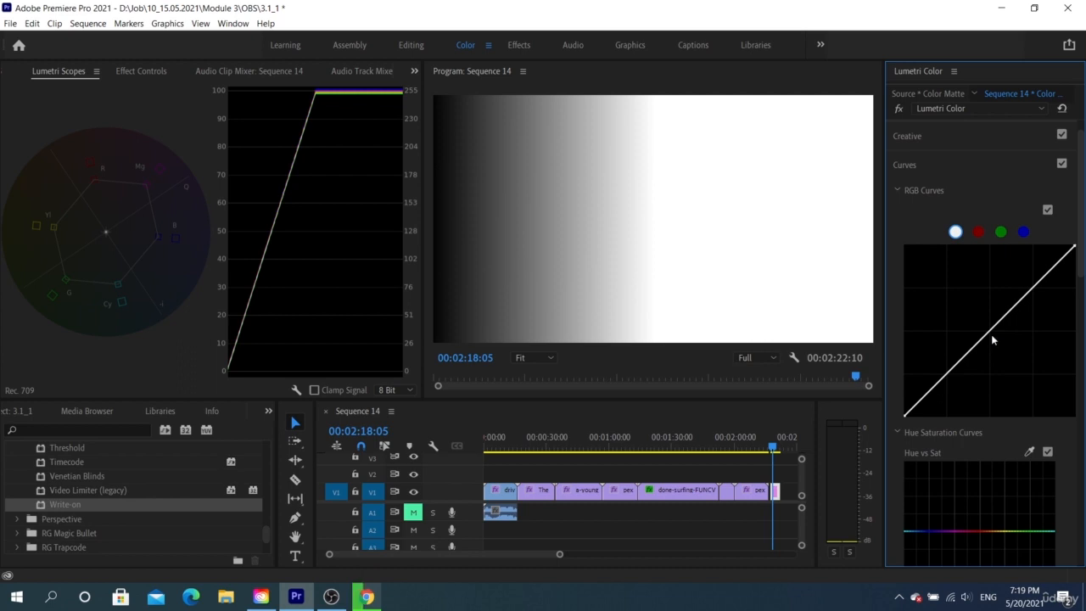
left_click_drag(997, 340, 975, 329)
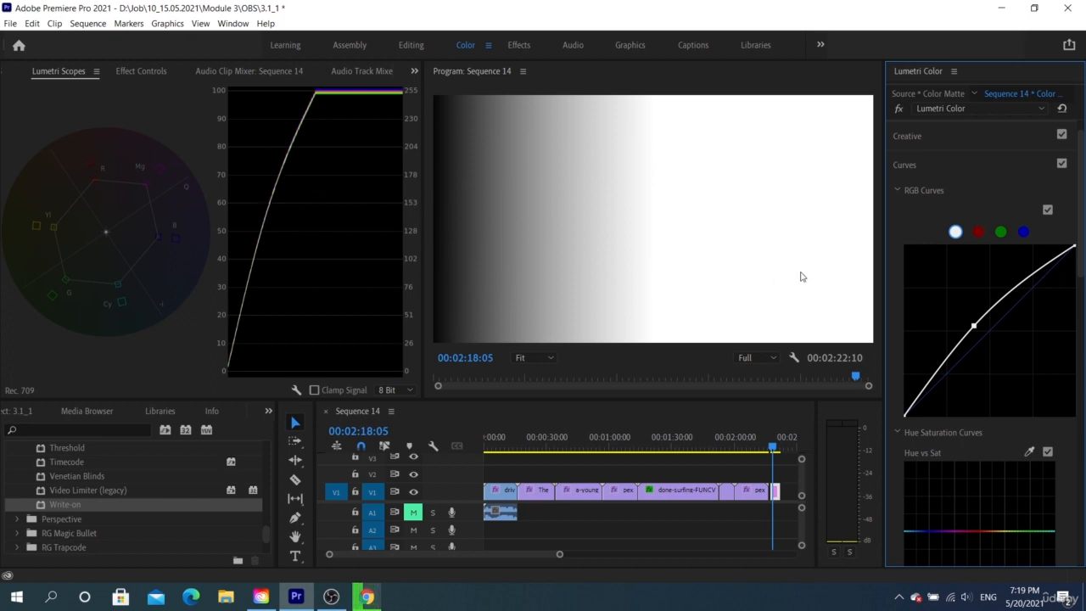
double_click(959, 289)
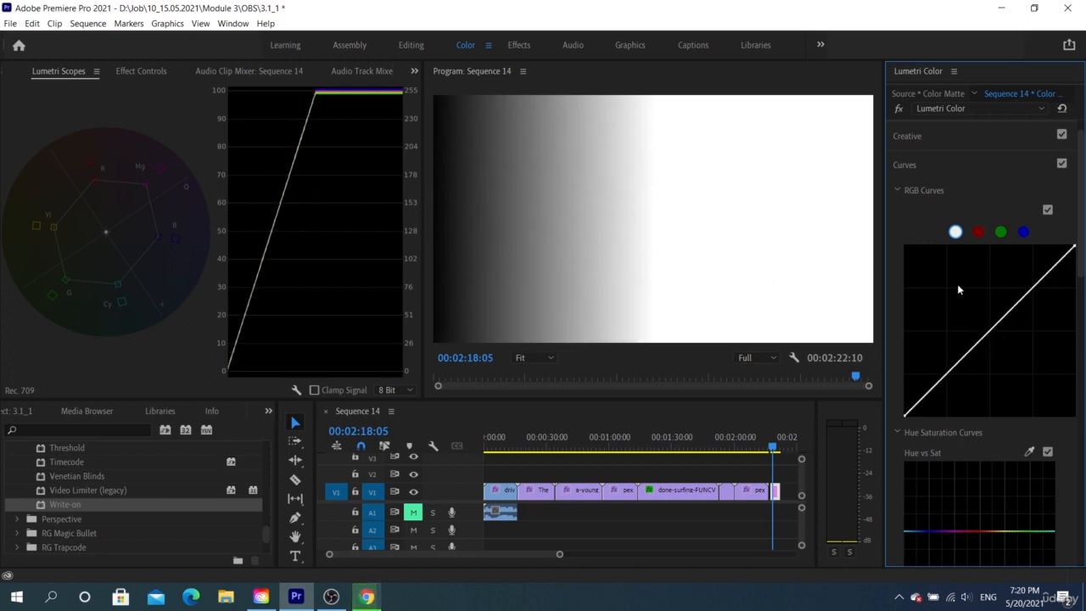
- Pull the low end of the hiker clip's master RGB curve down to darken the shadows, and reset the curve
left_click(660, 436)
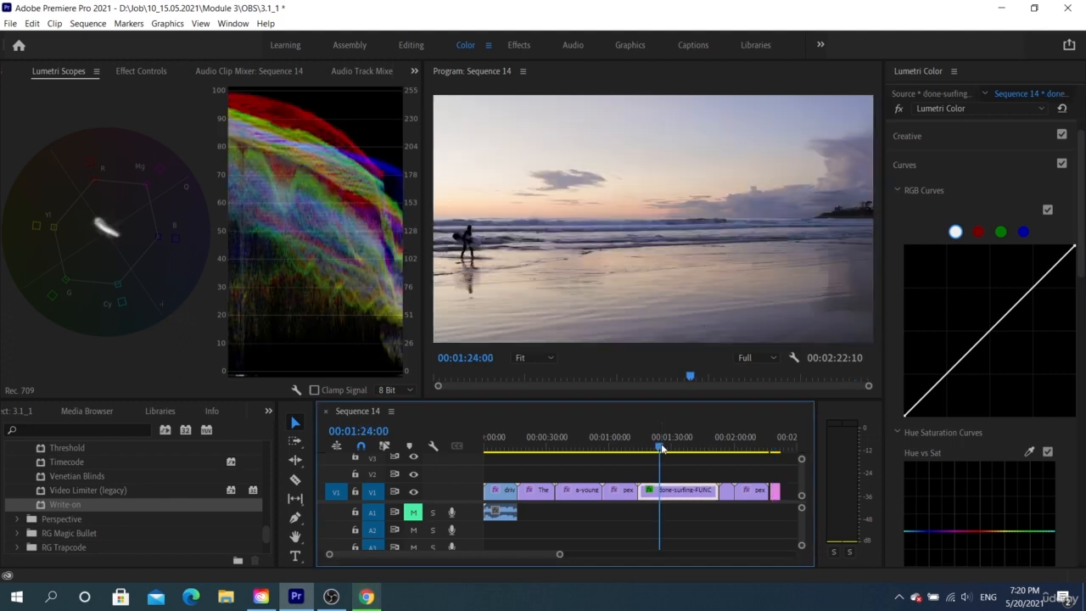
left_click(745, 449)
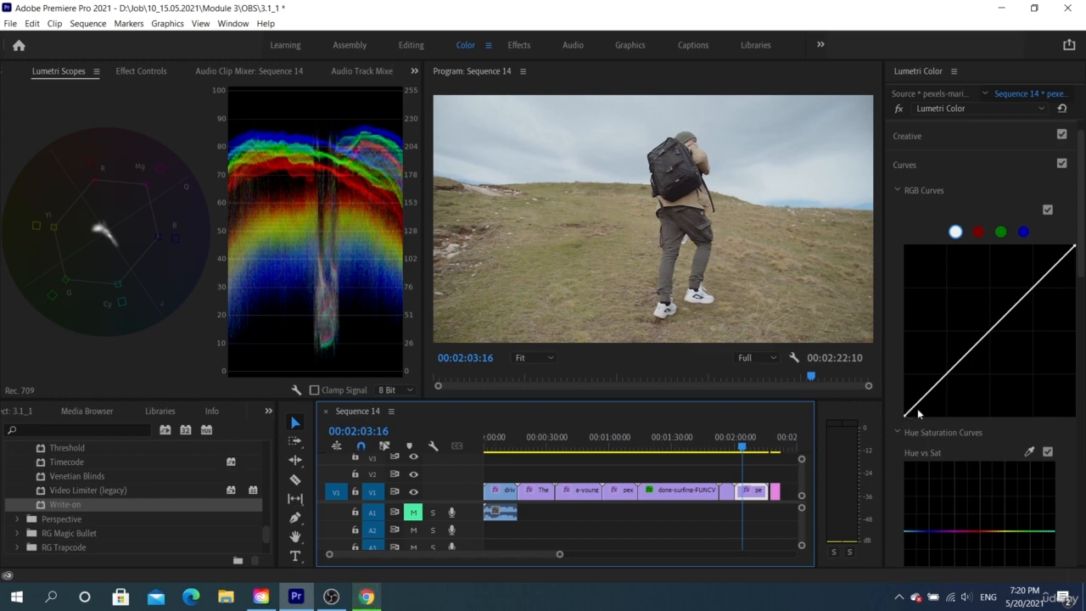
left_click_drag(929, 396, 911, 419)
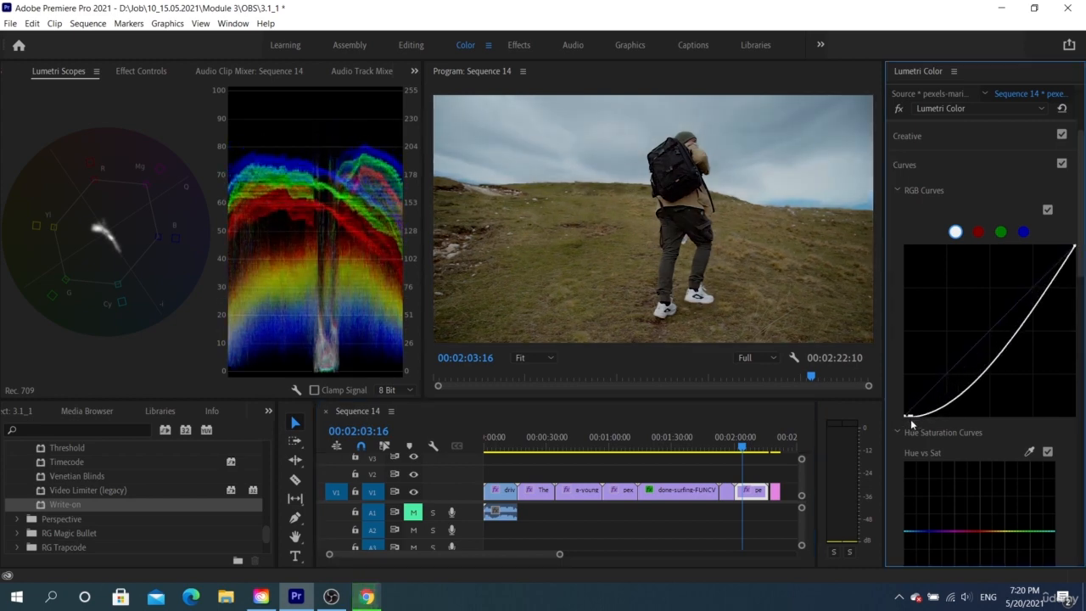
double_click(998, 350)
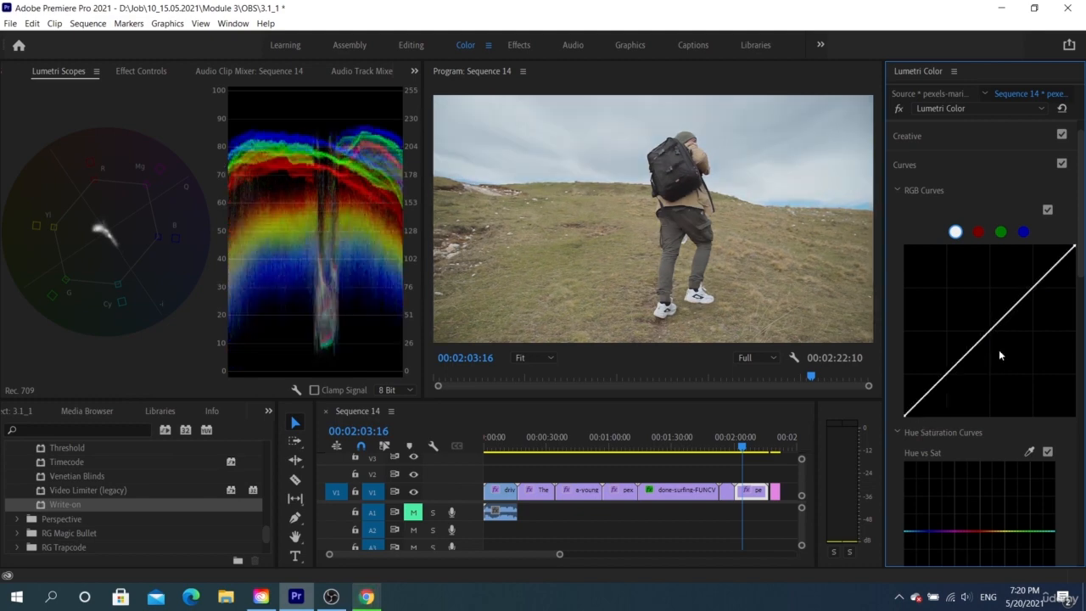
- Try the Blacks and Shadows adjustments in Basic Correction on the hiker clip, lowering Shadows to -66.4, and reset them
left_click(977, 138)
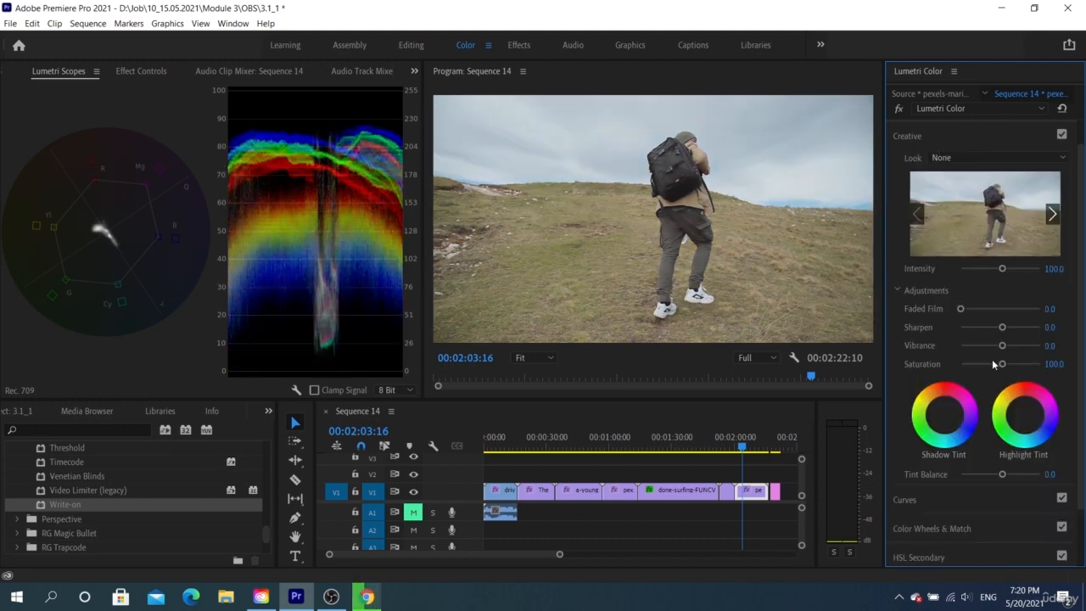
left_click(972, 133)
left_click(972, 133)
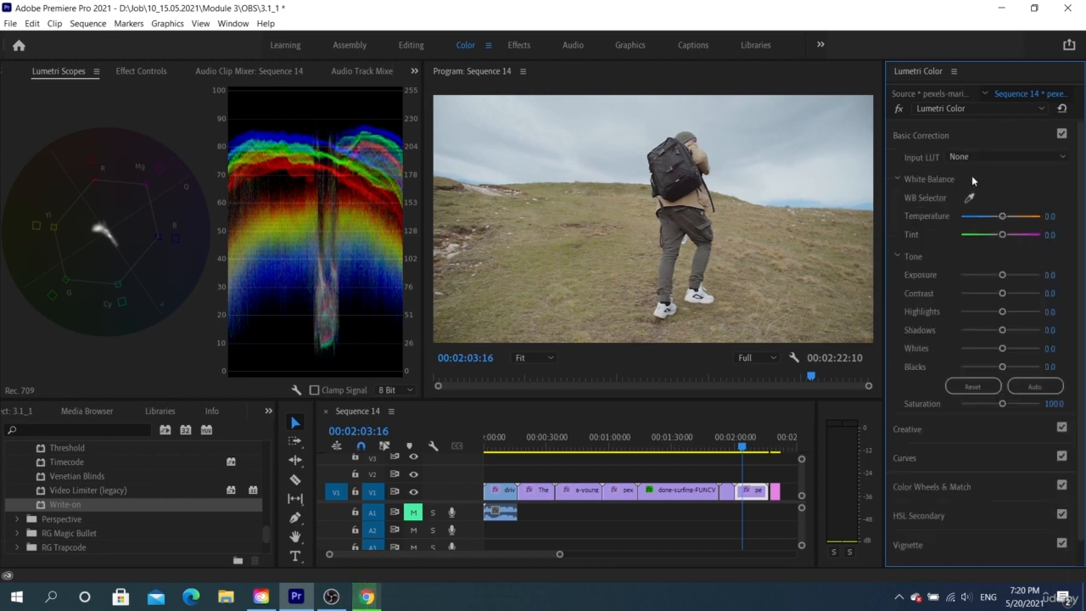
left_click_drag(1002, 367, 1000, 366)
double_click(1002, 366)
left_click_drag(1001, 331, 974, 335)
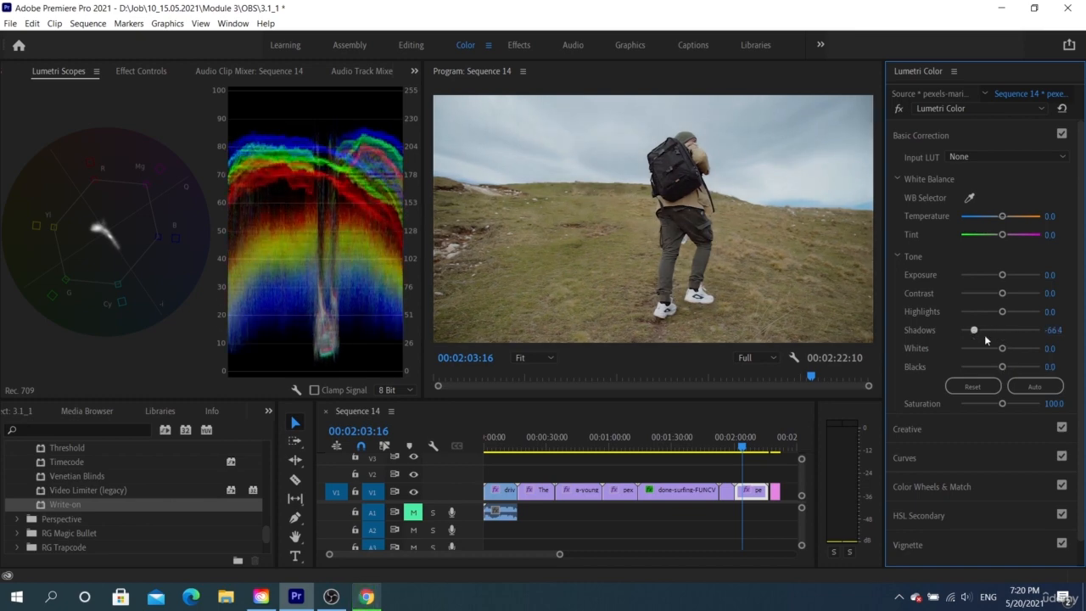
double_click(1001, 329)
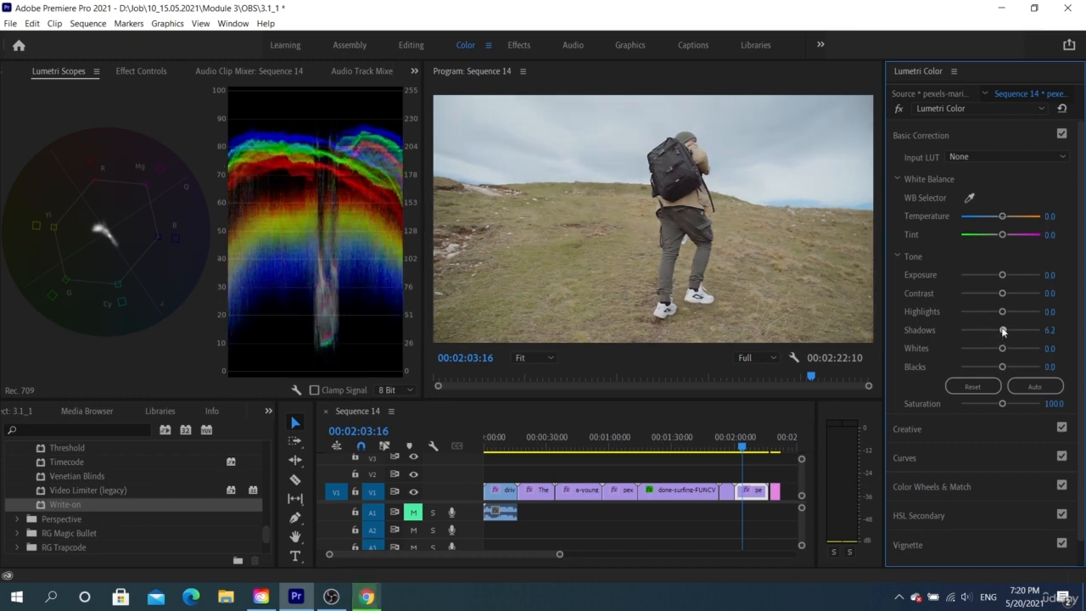
- Brighten the hiker clip's highlights with a raised upper curve point and with the white endpoint moved inward, resetting the RGB curve each time
left_click(962, 140)
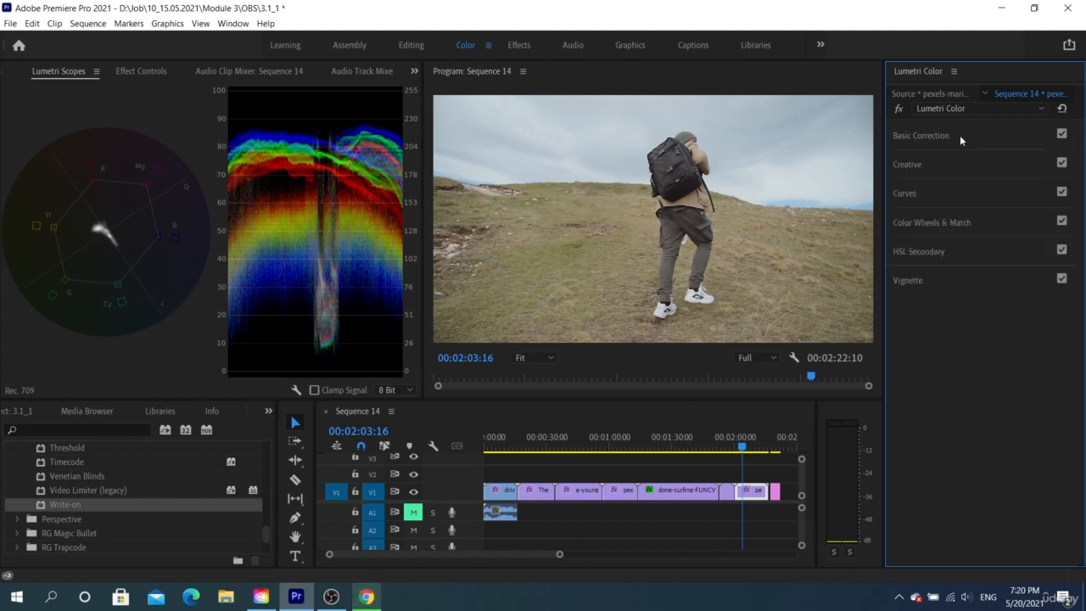
left_click(947, 201)
left_click_drag(1057, 293, 1056, 274)
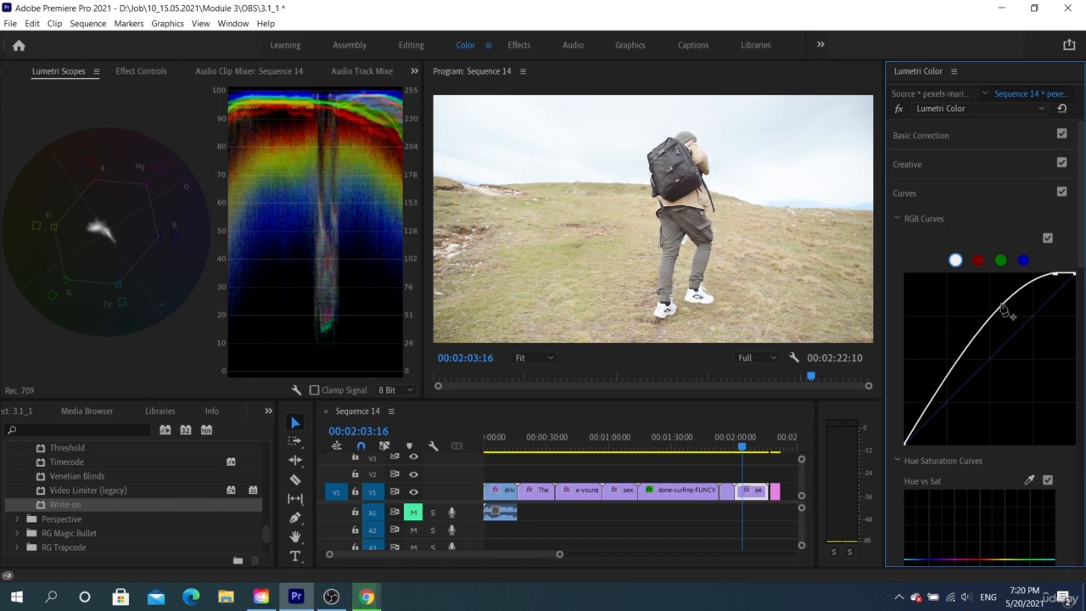
double_click(1002, 307)
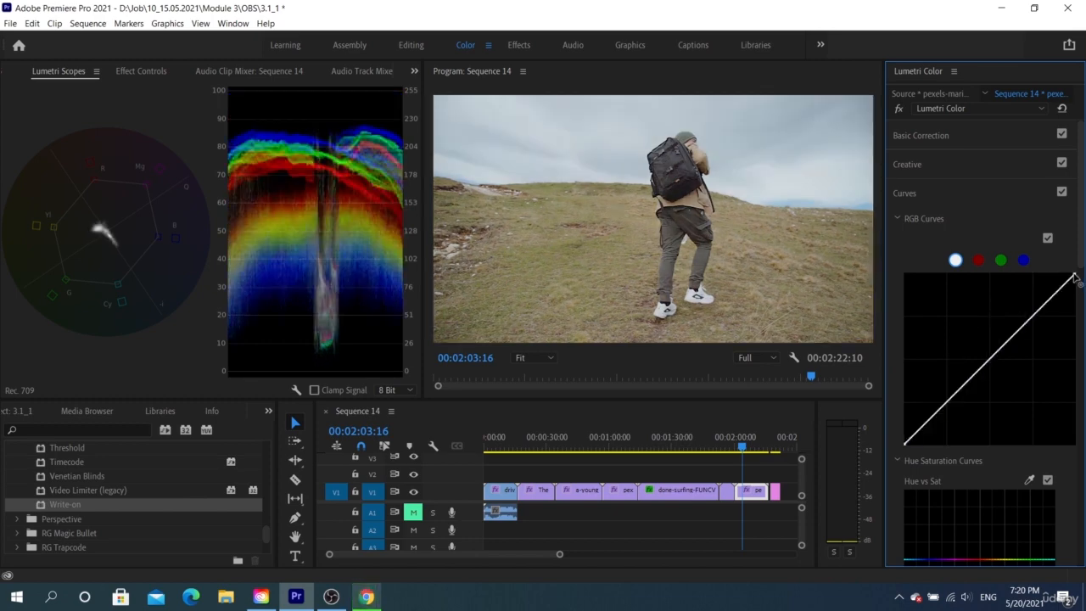
left_click_drag(1076, 276, 1049, 275)
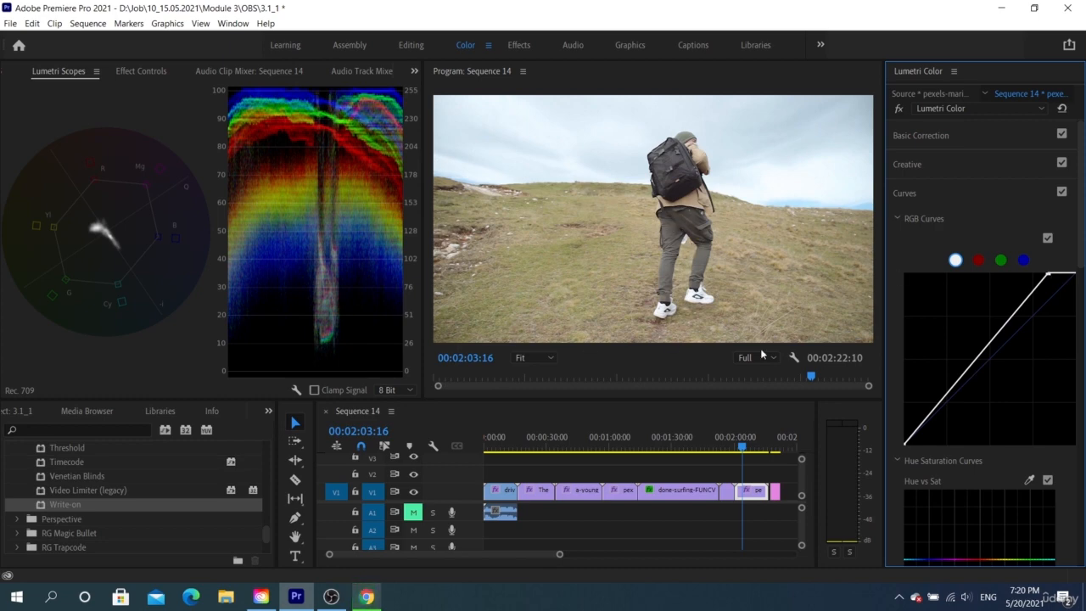
double_click(974, 356)
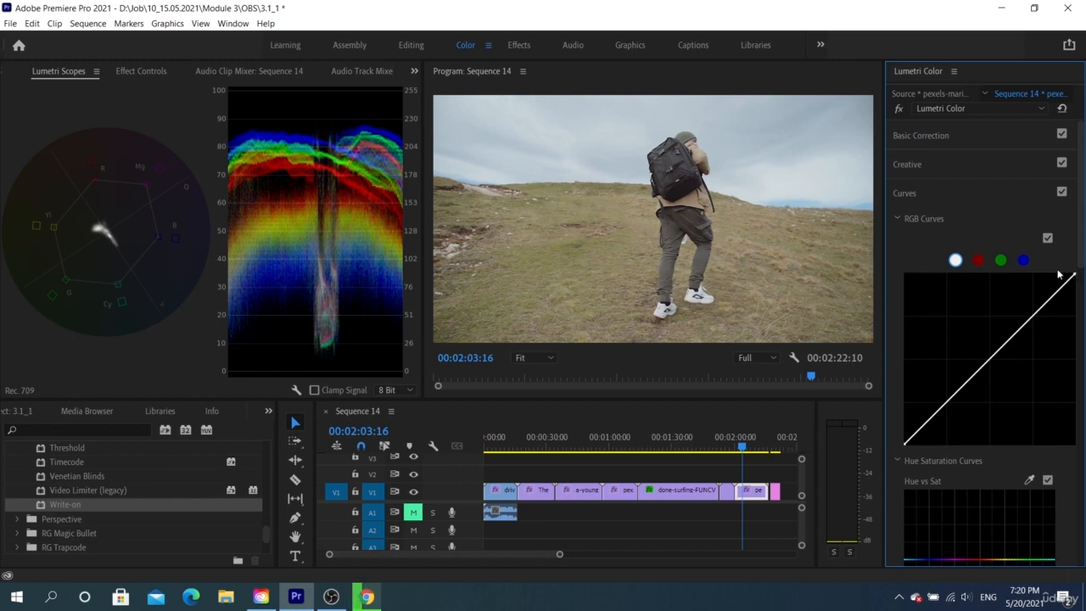
- Shape the hiker clip's master curve with raised midtones, a held-down highlight point and an inward white endpoint, and reset it
left_click_drag(1010, 338, 958, 324)
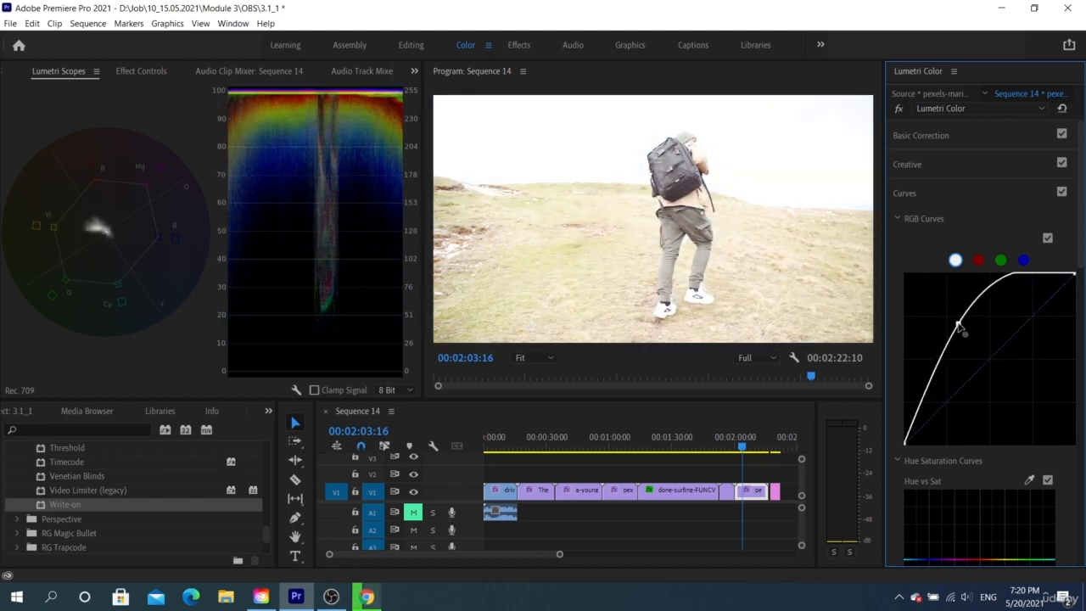
mouse_move(1013, 286)
left_mouse_down()
mouse_move(1031, 297)
mouse_move(1023, 293)
left_mouse_up()
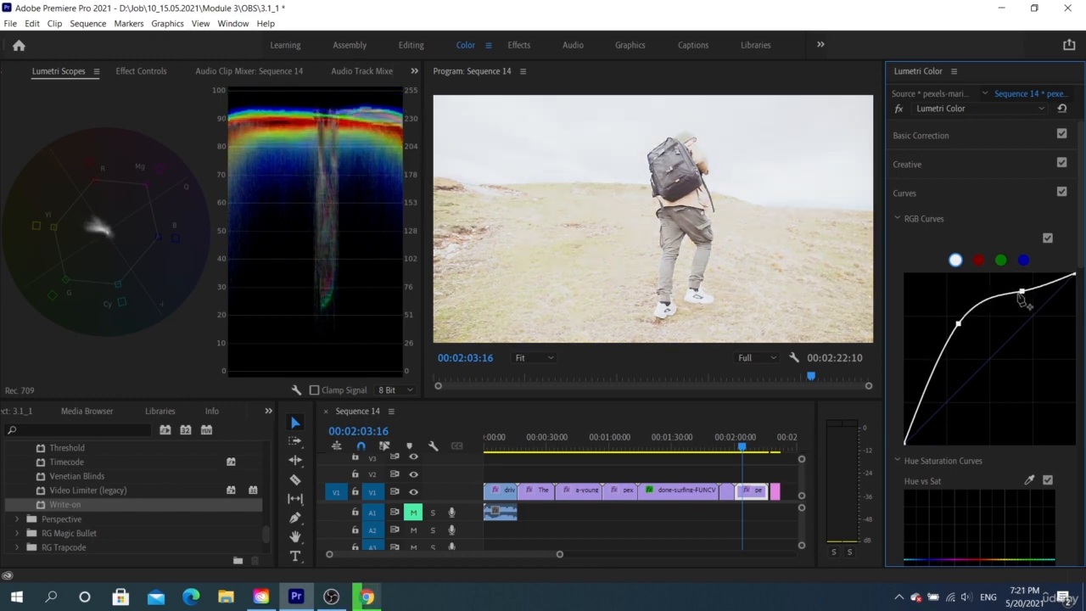
left_click_drag(958, 324, 964, 343)
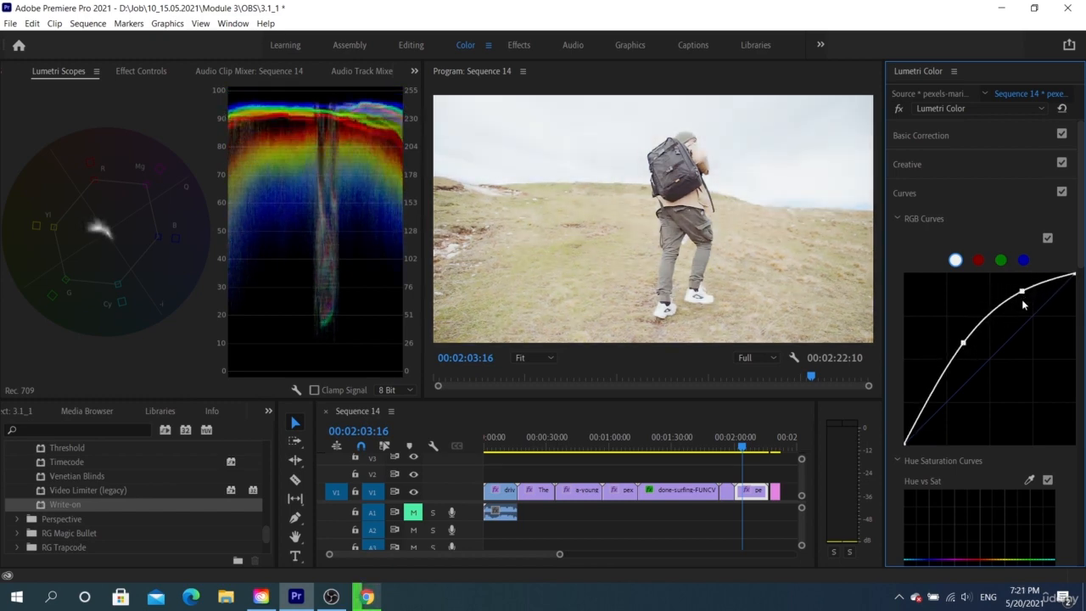
left_click_drag(1021, 293, 1030, 314)
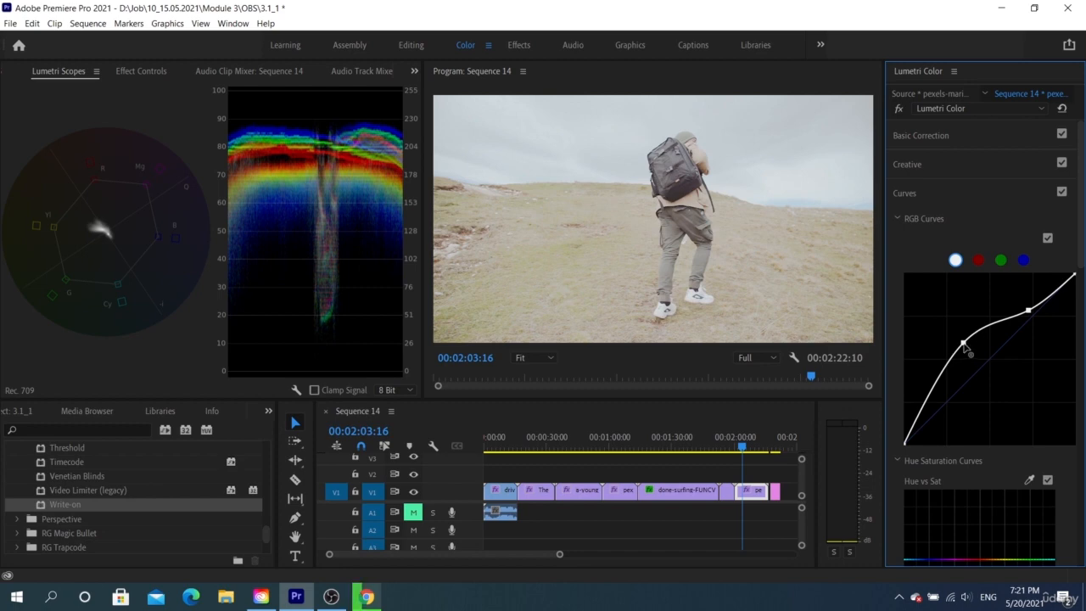
mouse_move(964, 344)
left_mouse_down()
mouse_move(954, 344)
mouse_move(962, 342)
left_mouse_up()
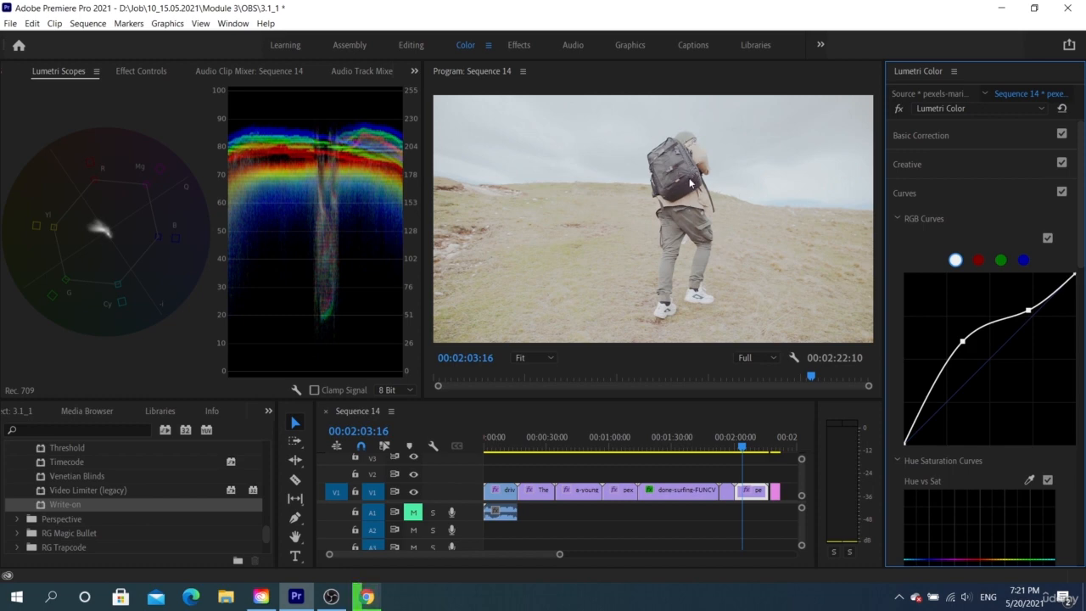
key("ctrl+s")
left_click_drag(1074, 275, 1057, 277)
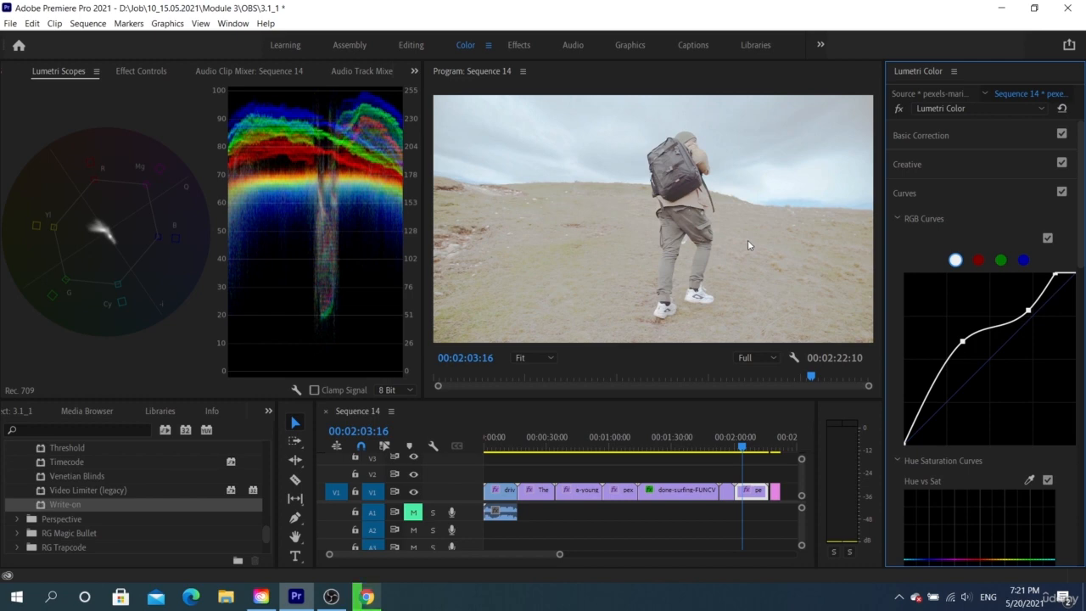
double_click(1004, 355)
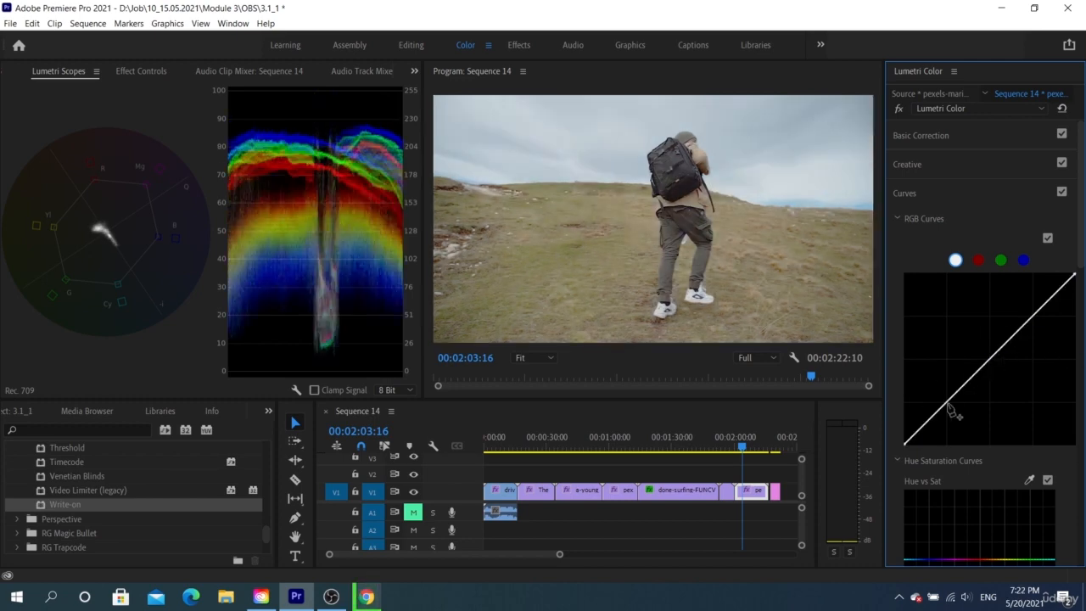
- Add three points to the hiker clip's master curve, bend them into an extreme wave with shadows up and midtones down, and reset it
left_click(939, 409)
left_click(987, 362)
left_click(1038, 310)
left_click_drag(939, 409, 933, 274)
left_click_drag(988, 362, 997, 390)
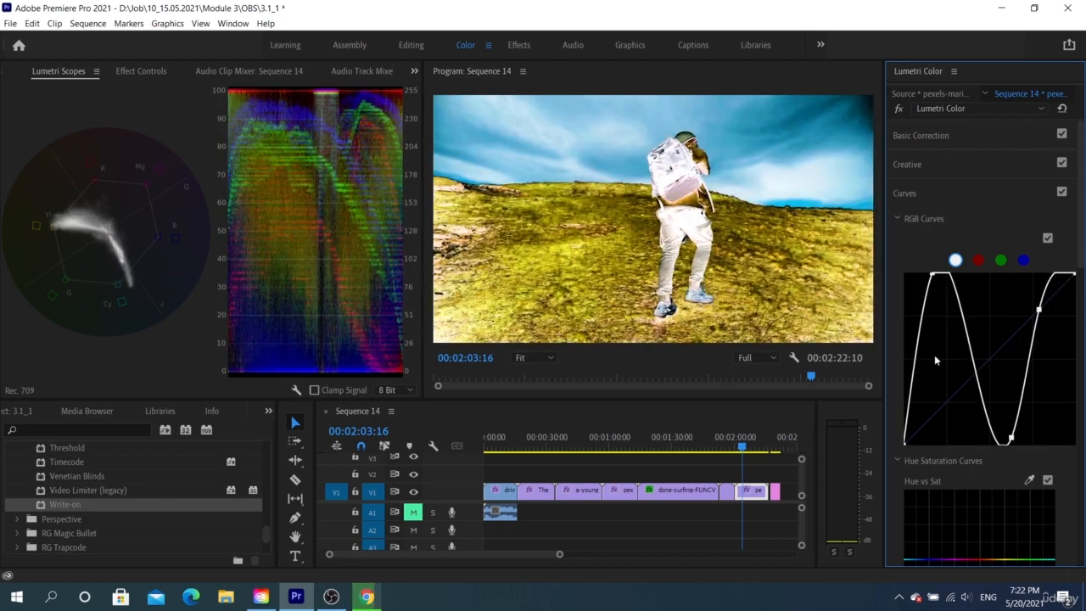
double_click(985, 357)
- Try an inverted two-point master curve on the yellow-framed walkway clip, raising the shadows and lowering the highlights, and reset it
left_click_drag(686, 439, 622, 448)
left_click(946, 403)
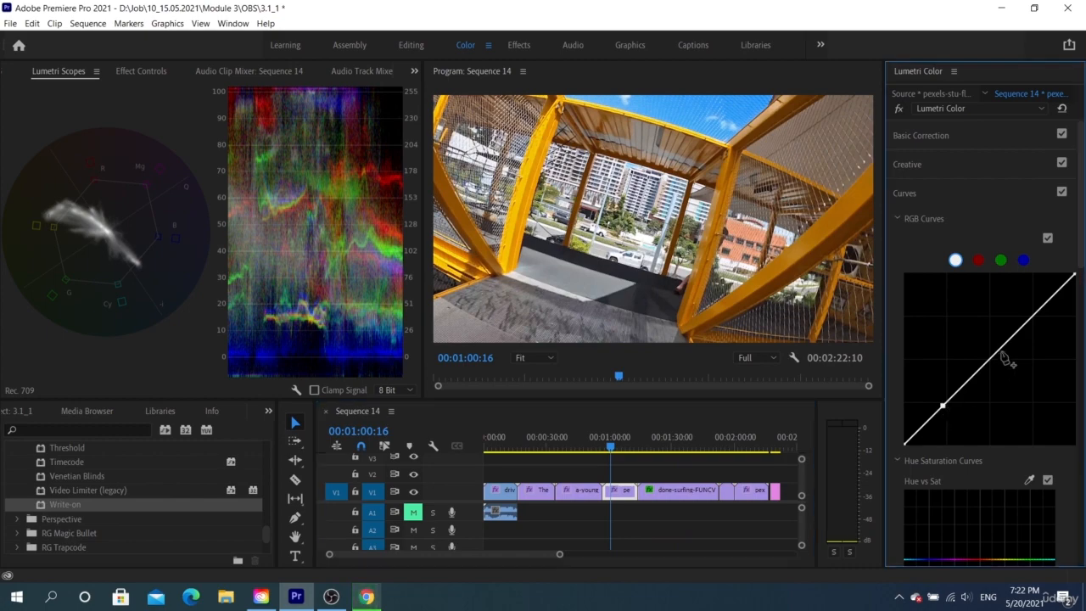
left_click(1028, 321)
left_click_drag(946, 403, 948, 292)
left_click_drag(1028, 321, 1023, 433)
double_click(977, 358)
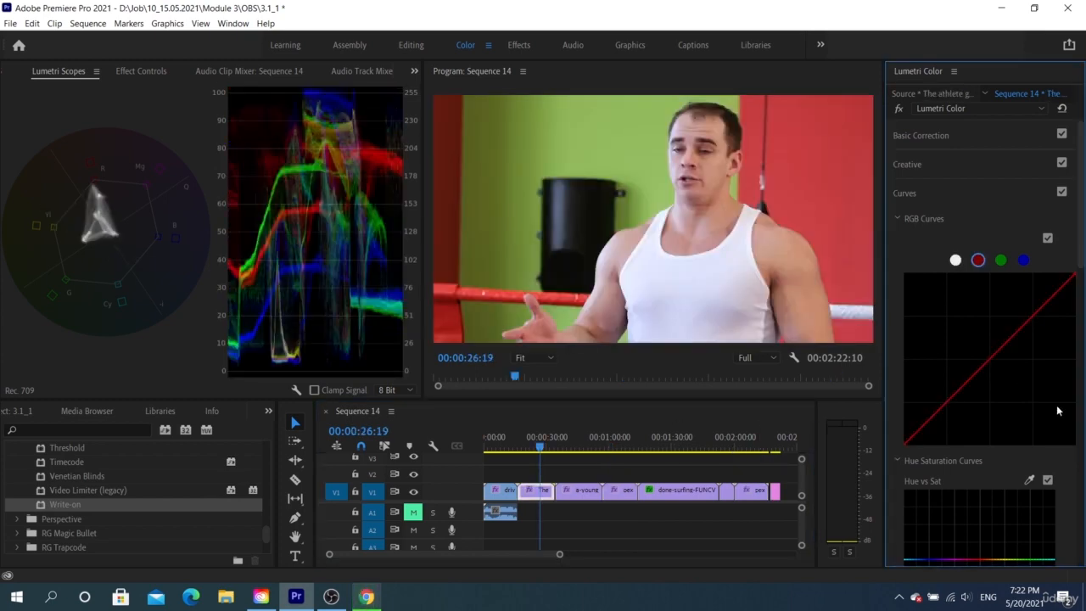
- Bend the athlete clip's red channel curve into an extreme wave, with the shadows at maximum and the highlights at minimum
left_click_drag(984, 370, 991, 380)
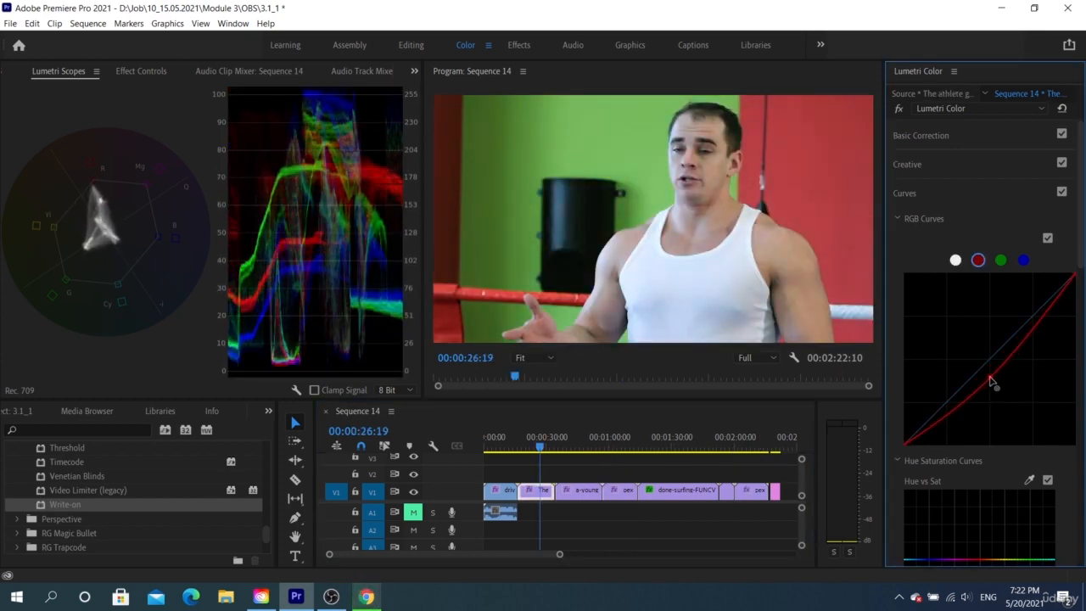
left_click(1036, 311)
left_click_drag(960, 427, 929, 280)
double_click(985, 366)
left_click_drag(1003, 276, 1015, 459)
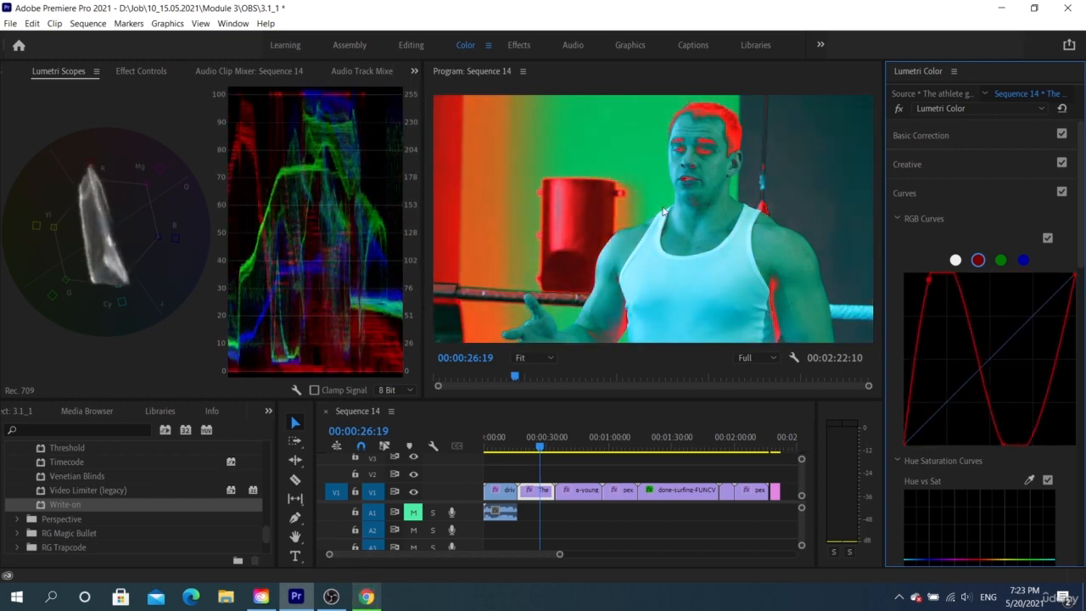
- Bend the athlete clip's green channel curve into an extreme wave, with the shadows at maximum and the highlights at minimum
left_click(1001, 259)
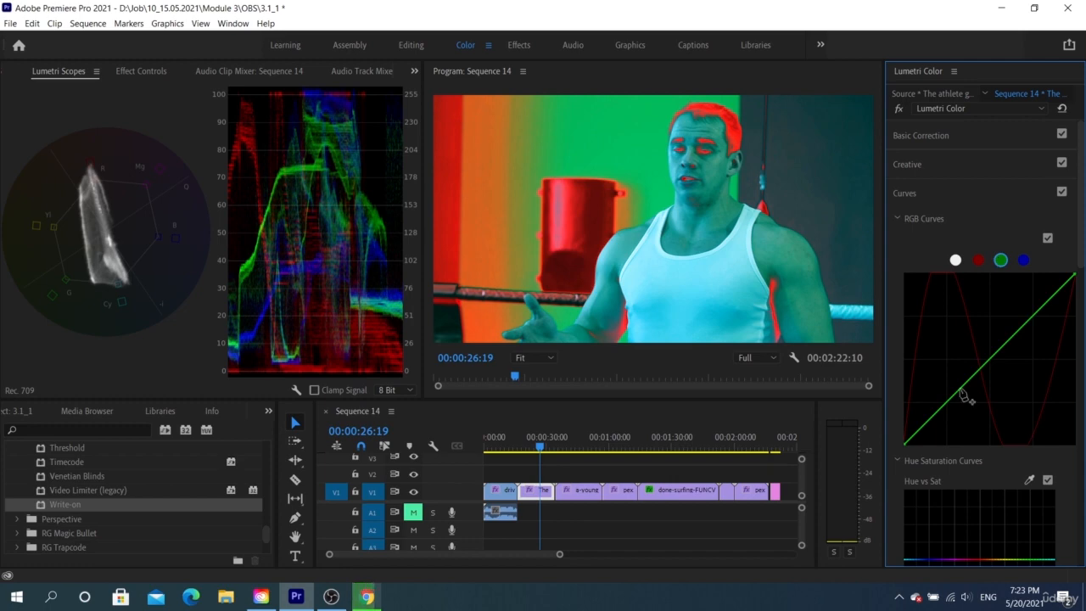
left_click_drag(968, 384, 939, 278)
left_click_drag(1006, 279, 1016, 443)
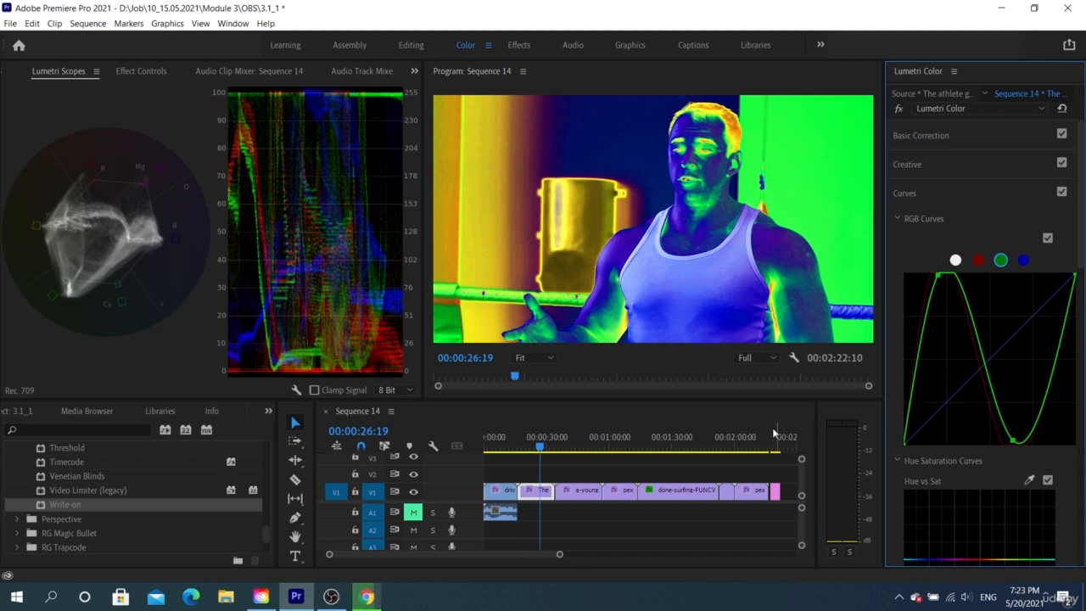
- Split the athlete interview clip in two with the Razor at 00:00:25:03
key("equal")
key("equal")
key("equal")
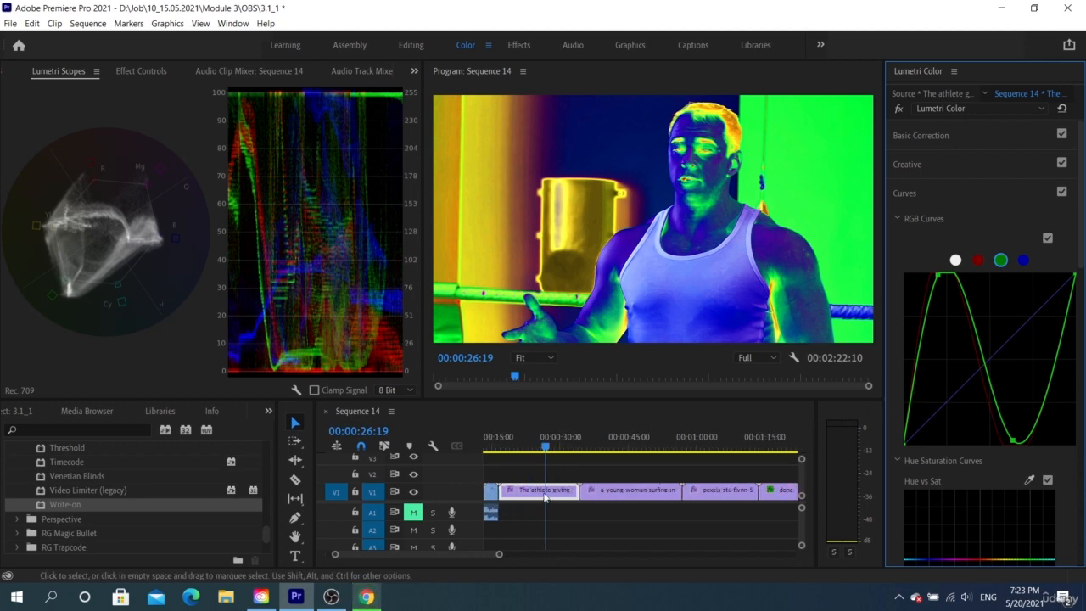
key("c")
left_click(597, 490)
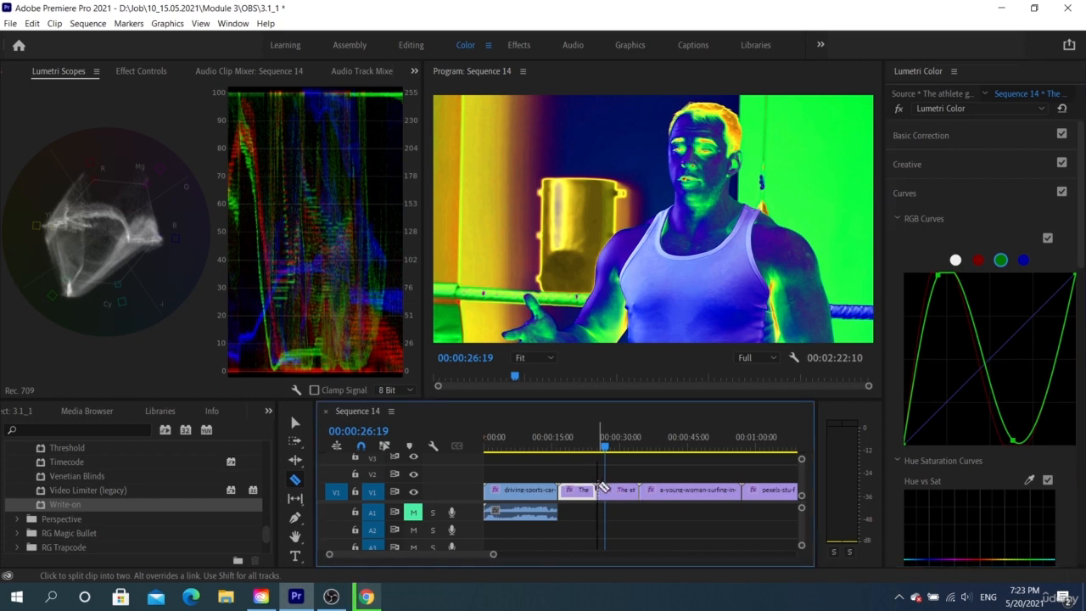
key("v")
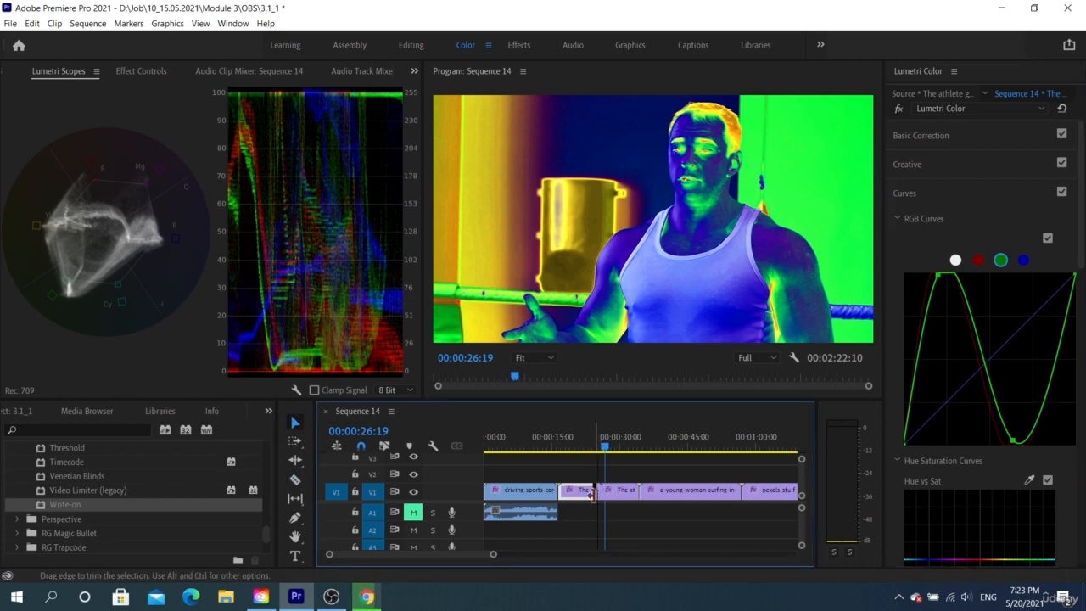
- Search the effects for "dis" and apply the Cross Dissolve transition at the cut between the two athlete clip halves
left_click_drag(605, 451, 601, 448)
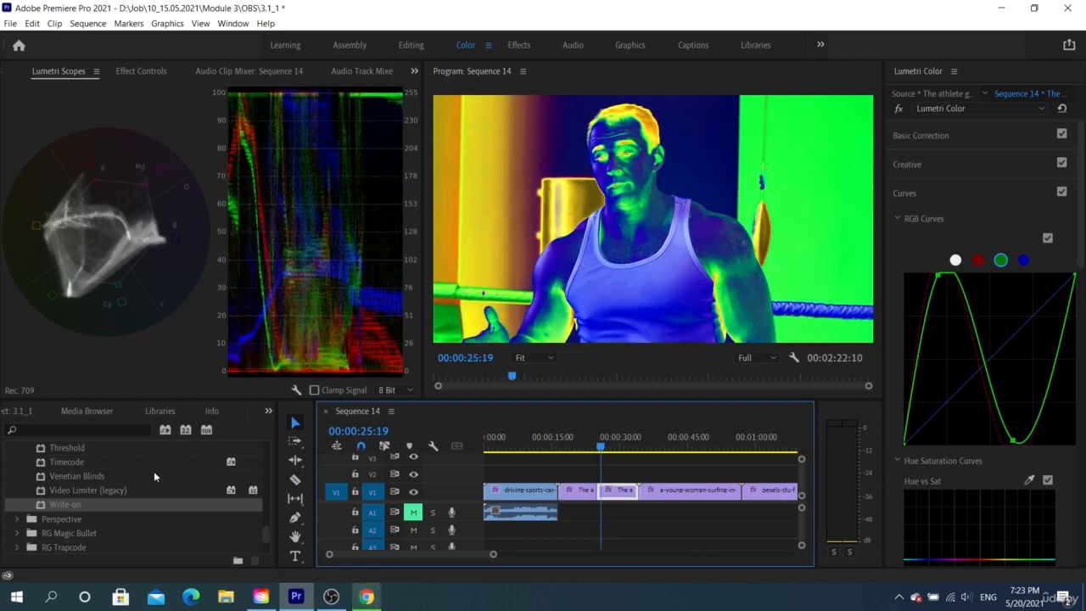
scroll(110, 458, "up", 5)
scroll(110, 458, "up", 1)
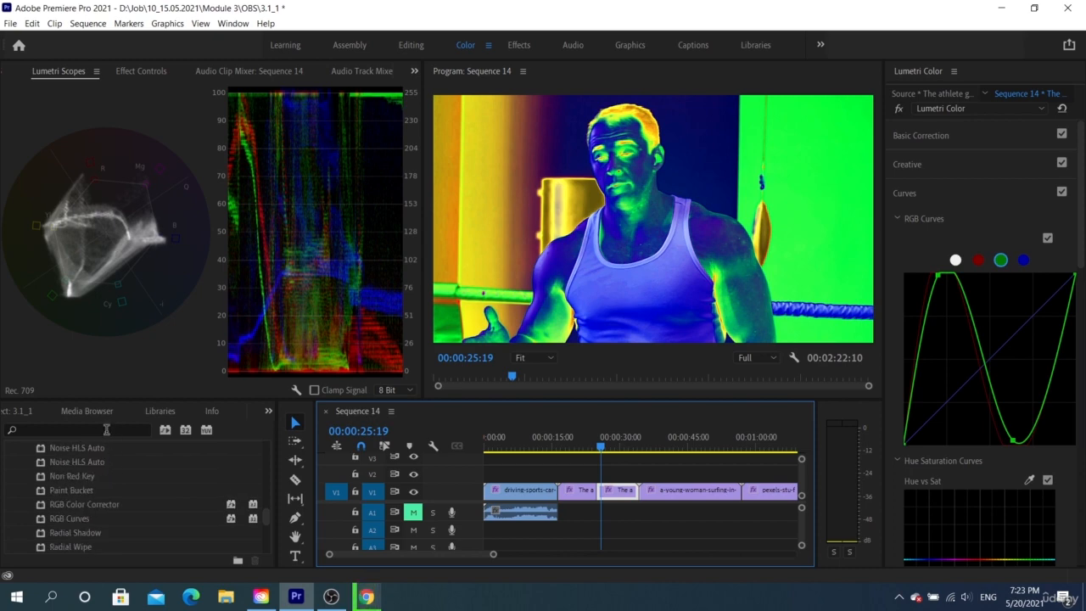
left_click(106, 430)
type("di")
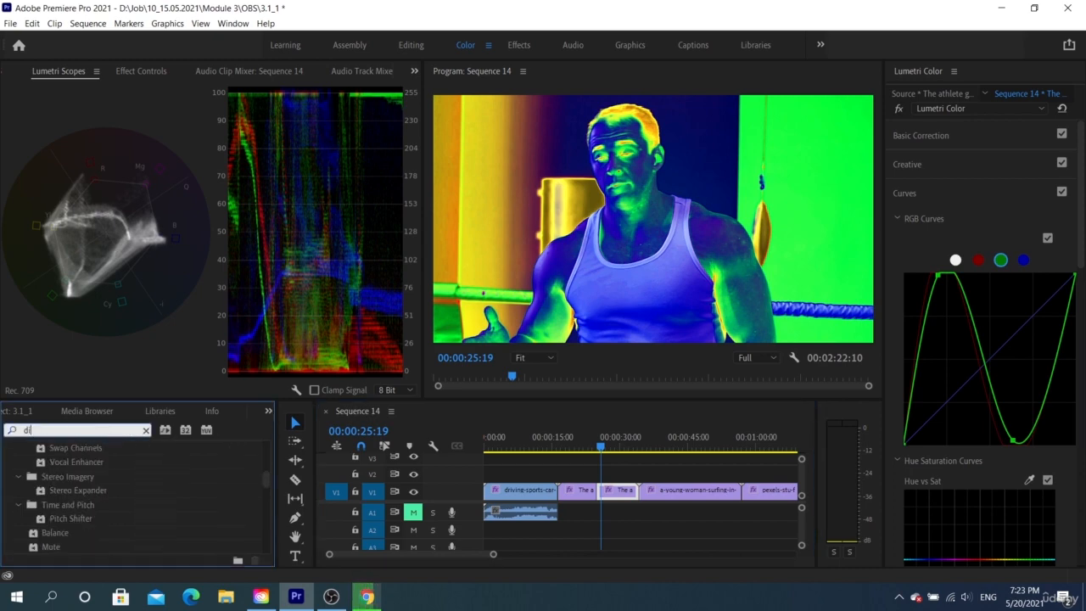
scroll(88, 493, "up", 4)
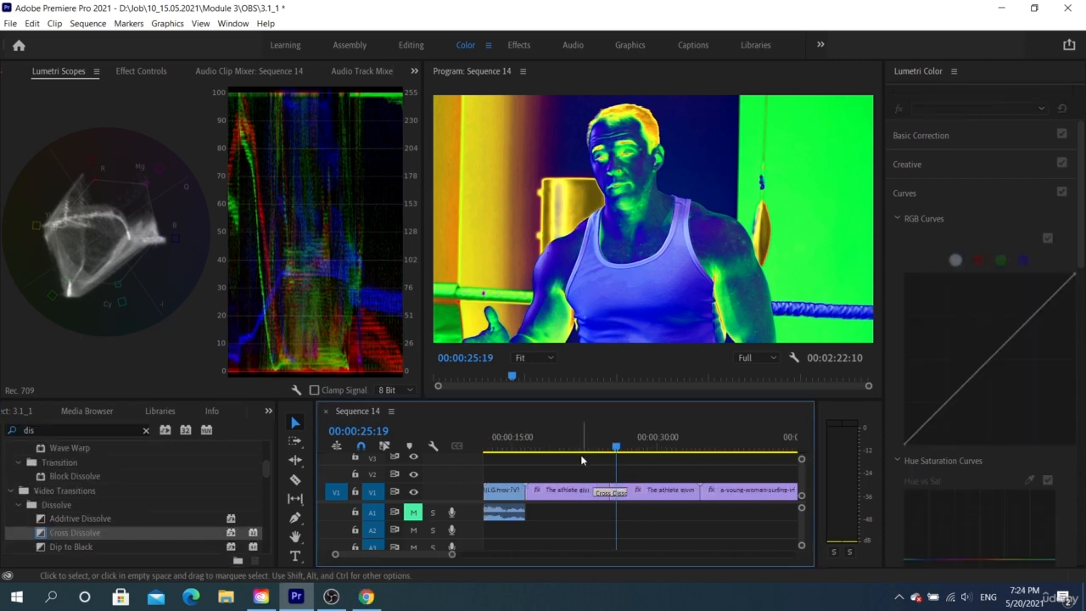
- Reset the green and red channel curves on the first half of the athlete clip
left_click(572, 438)
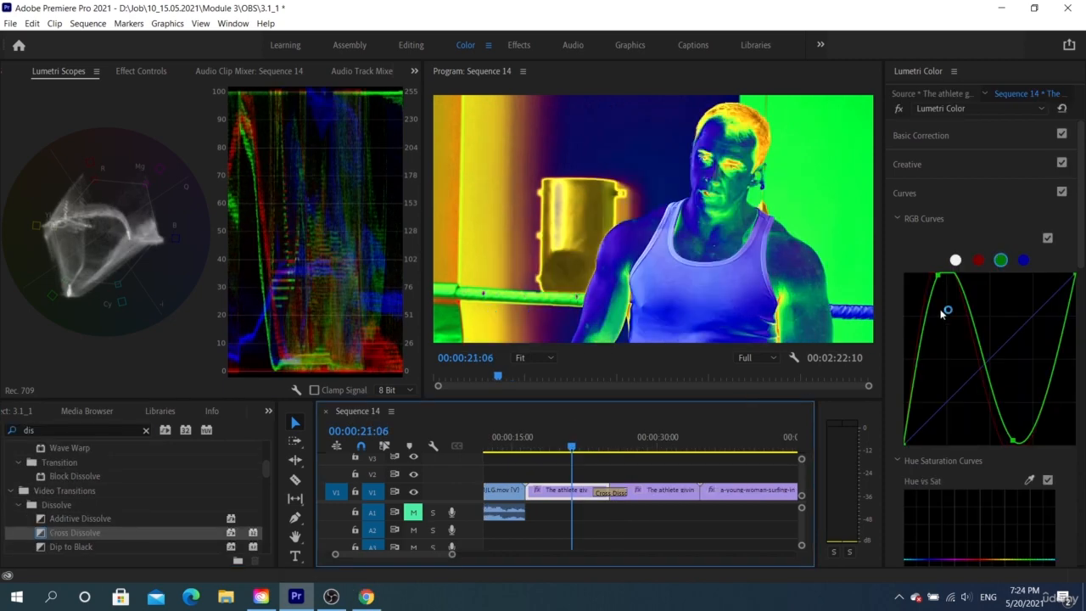
double_click(1015, 333)
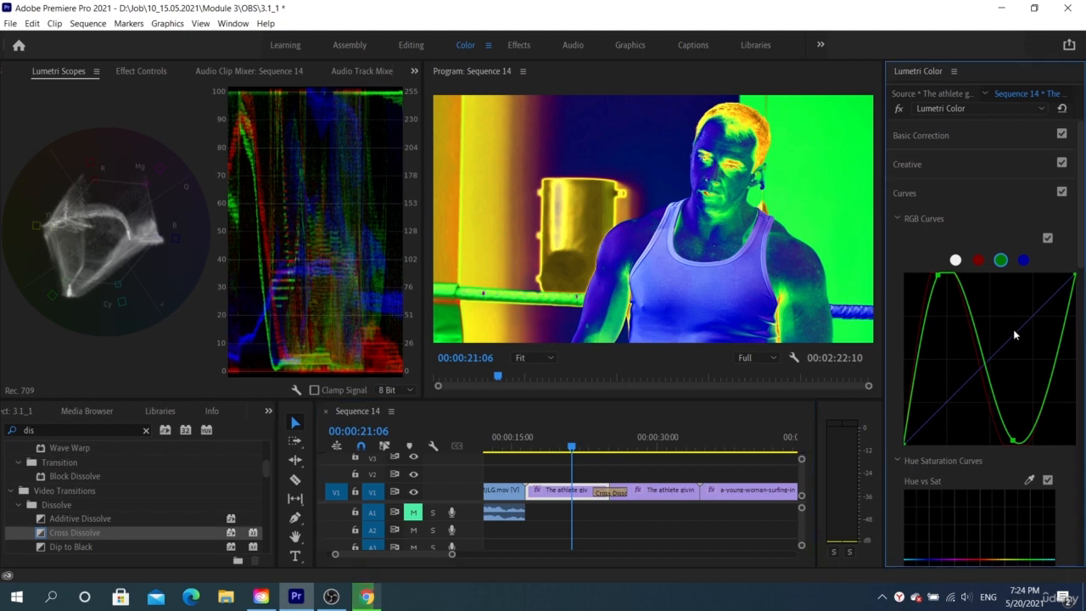
left_click(978, 259)
double_click(1000, 338)
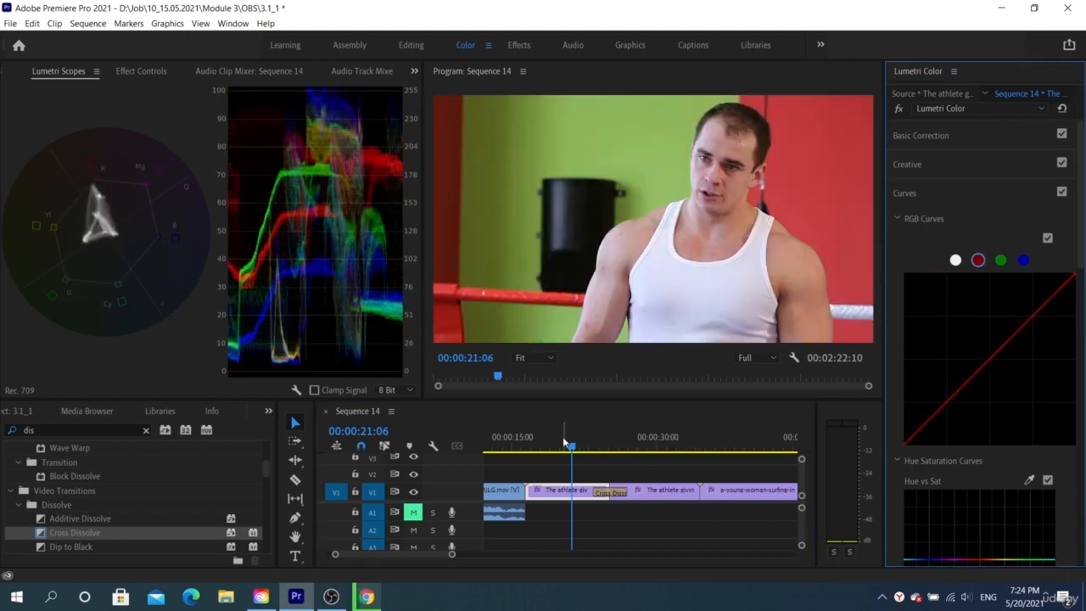
- Play and scrub through the dissolve to compare the ungraded and graded halves of the athlete clip
key("space")
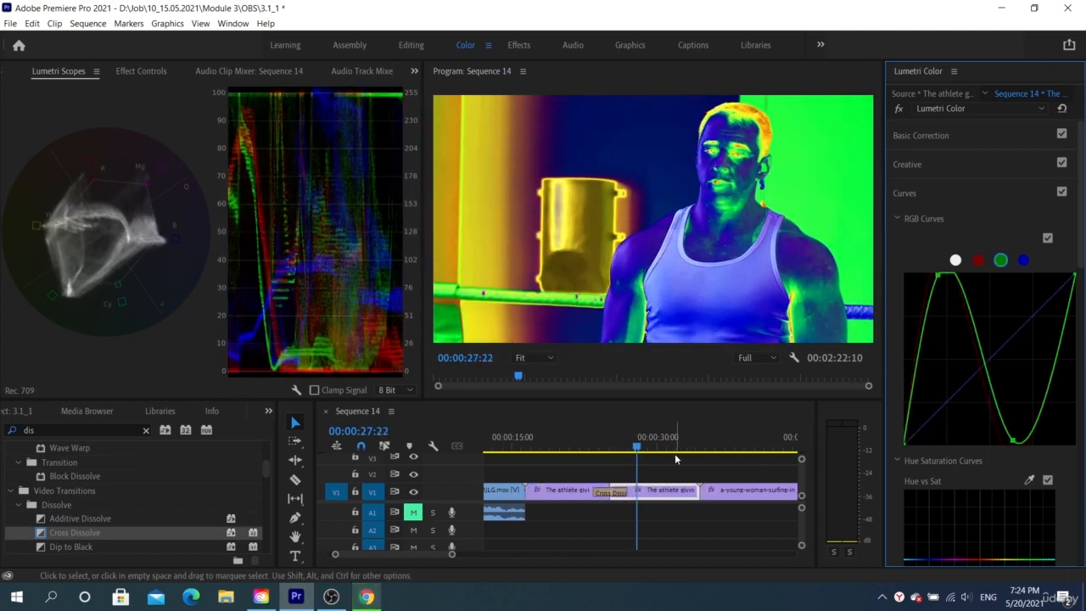
left_click(625, 450)
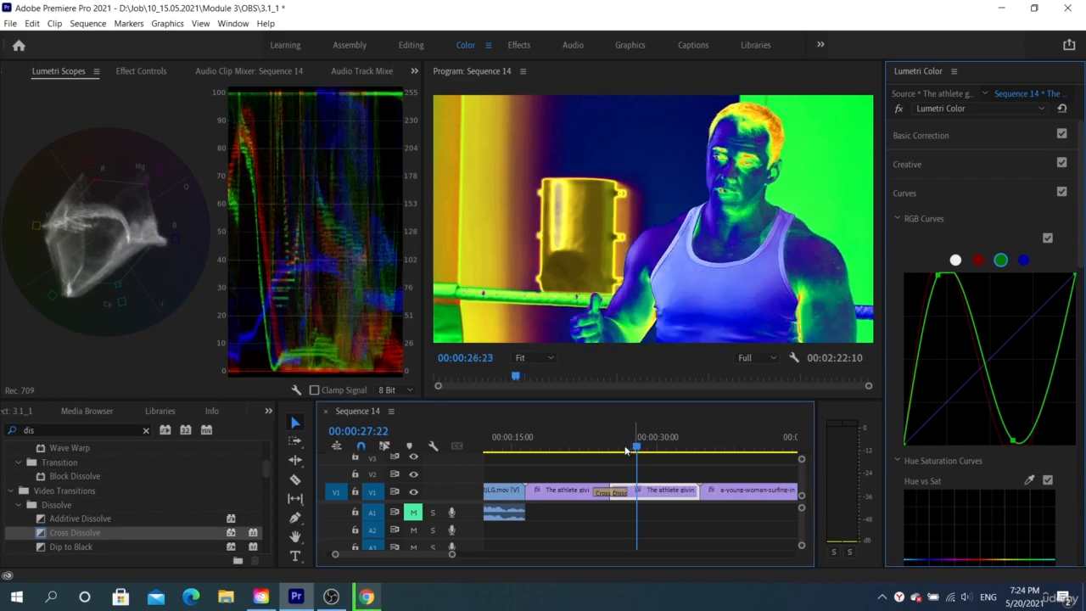
left_click_drag(625, 449, 591, 449)
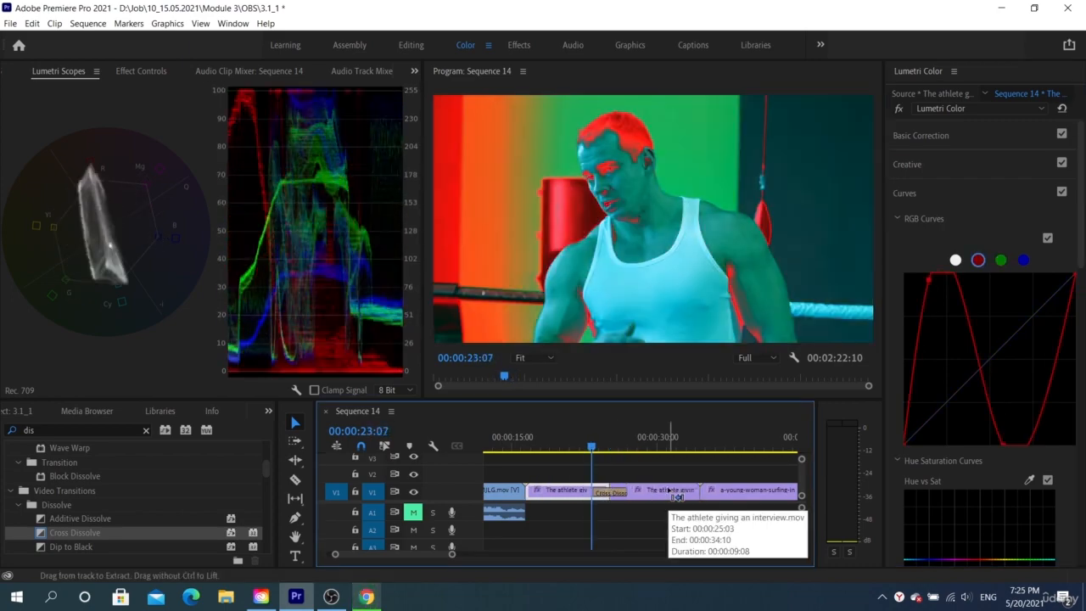
- Undo the curve resets, the Cross Dissolve and the cut on the athlete clip
key("ctrl+z")
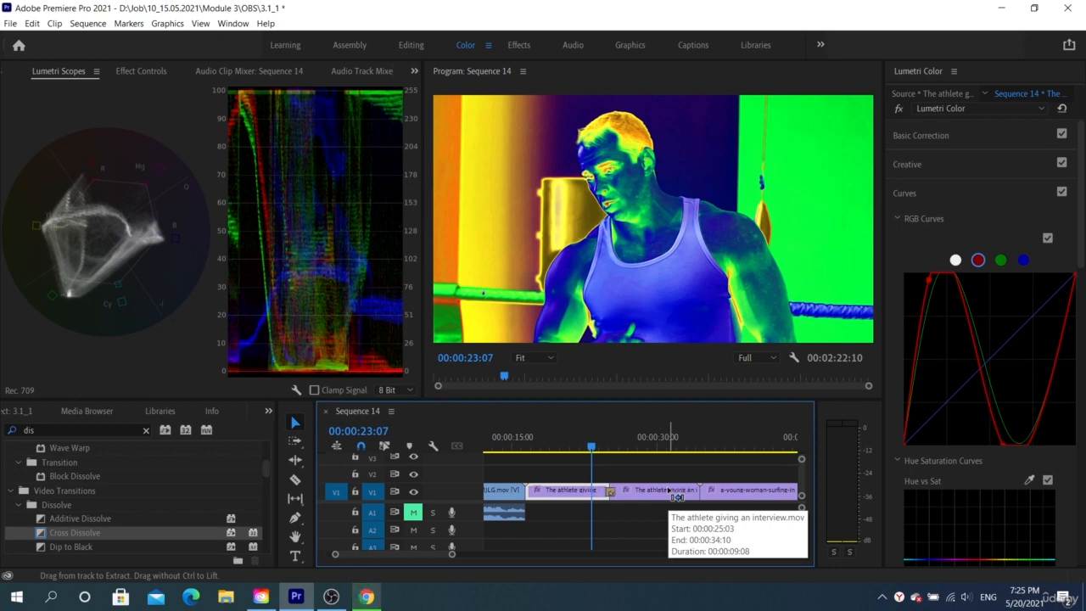
key("ctrl+z")
key("ctrl+z")
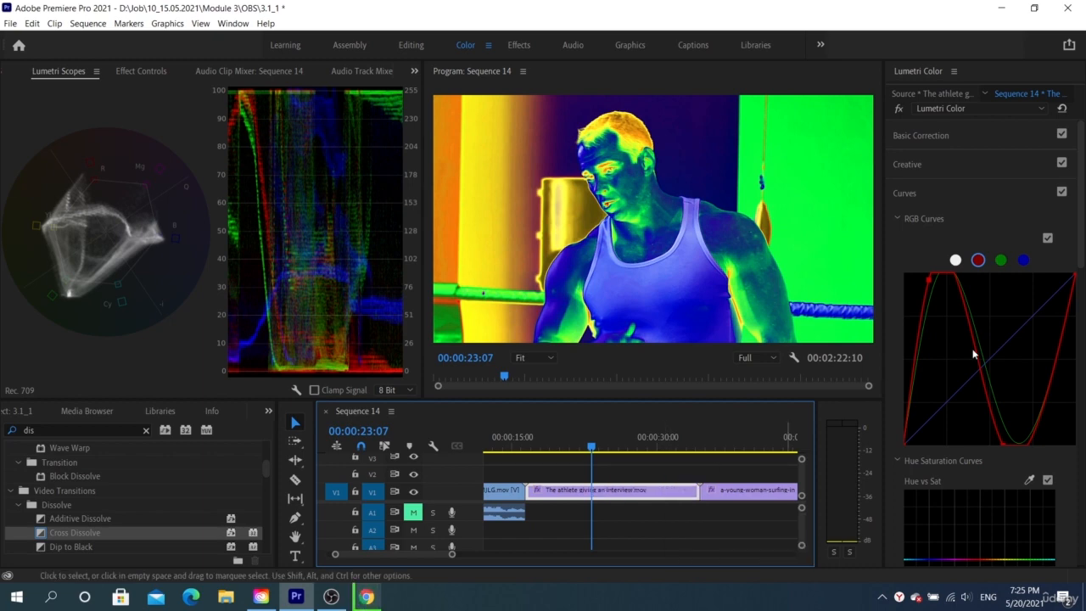
- Reset the red and green channel curves on the whole athlete clip
double_click(974, 354)
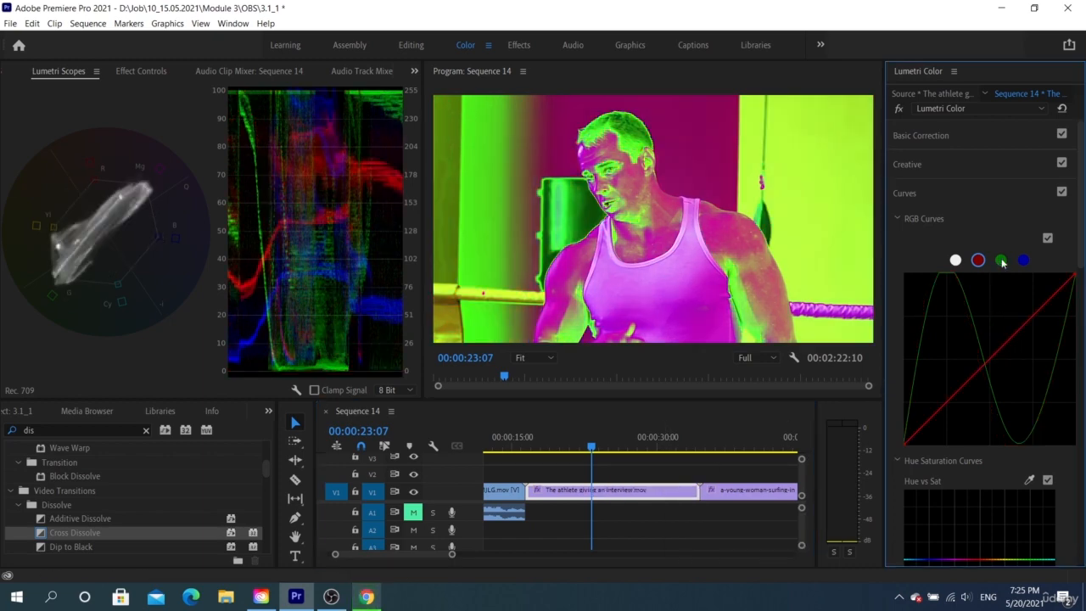
left_click(1001, 261)
double_click(1009, 355)
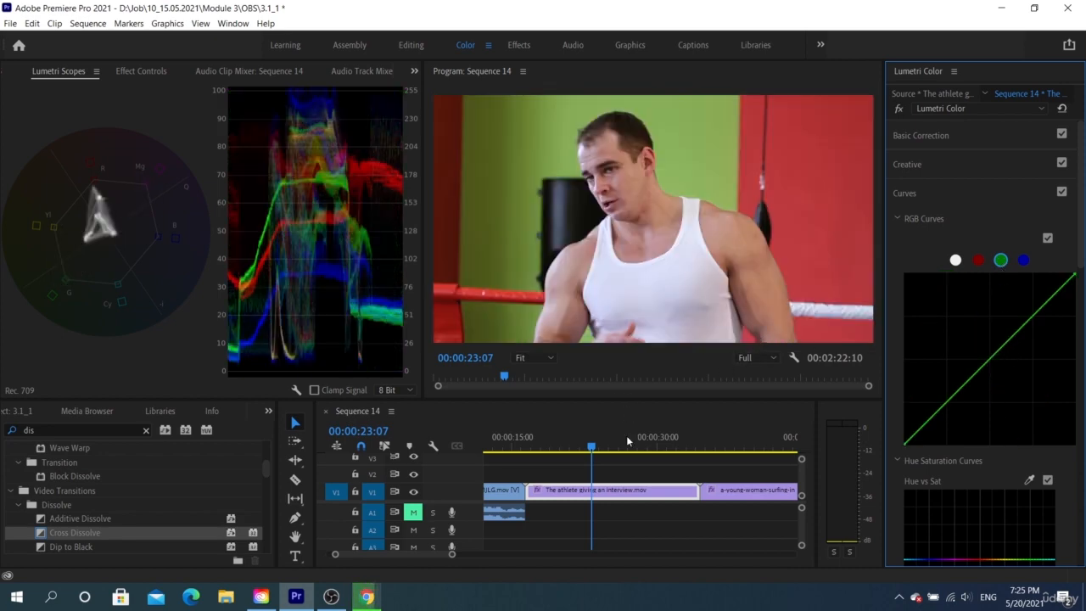
- Raise the midtones of the red channel curve on the Color Matte gradient clip at the end of the sequence
key("minus")
key("minus")
scroll(638, 475, "down", 2)
scroll(638, 469, "down", 4)
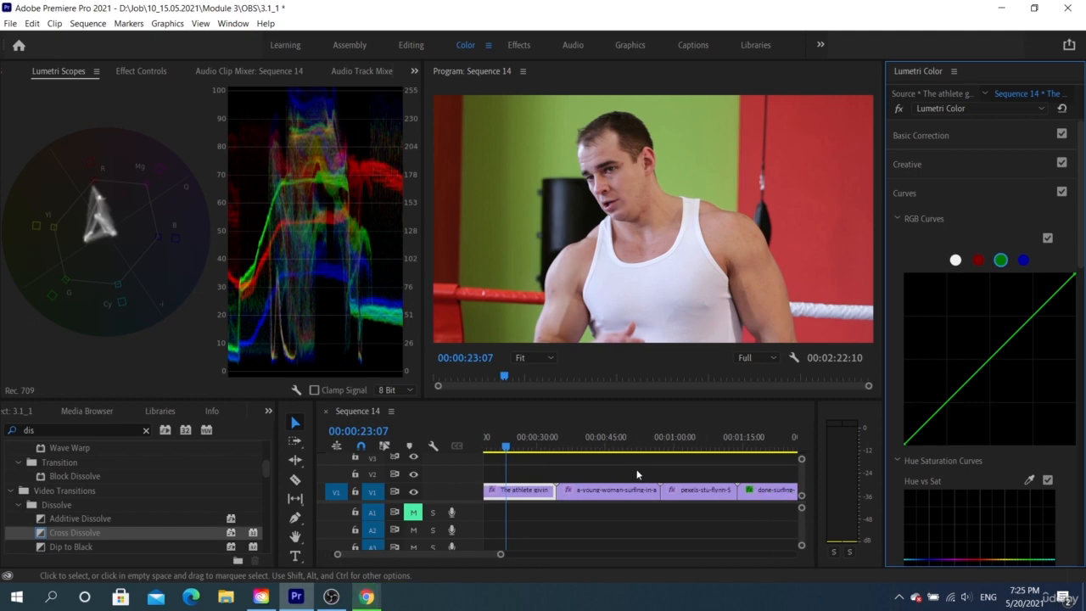
scroll(639, 468, "down", 2)
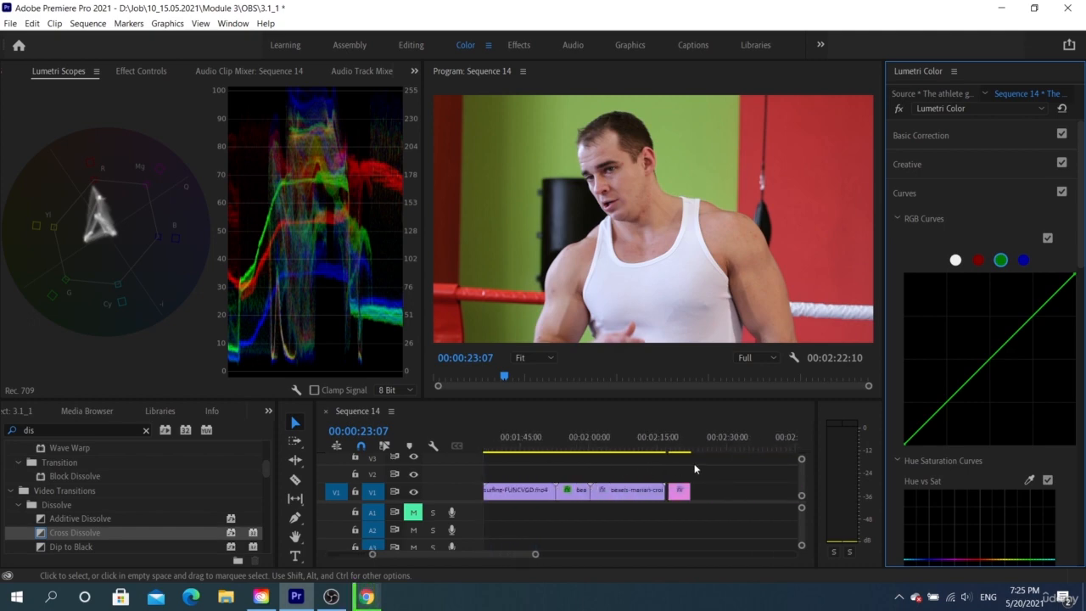
left_click(679, 443)
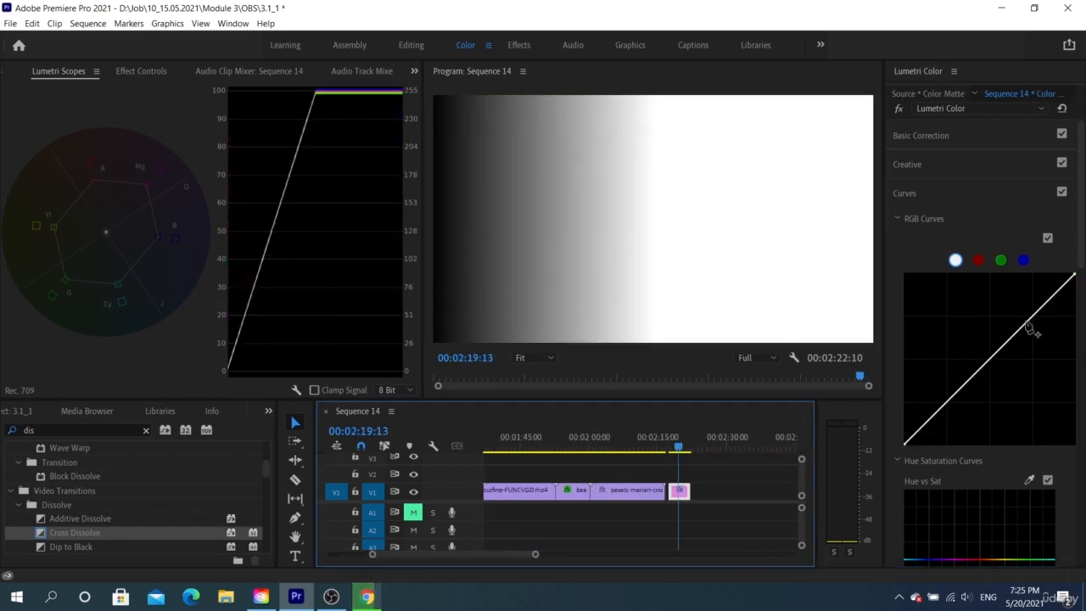
left_click(979, 261)
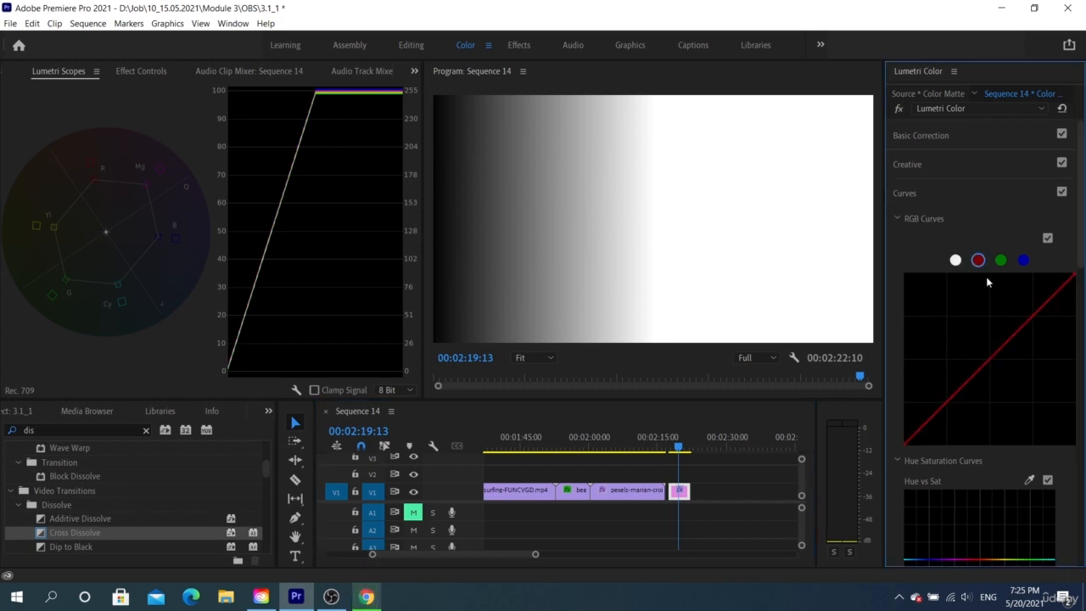
left_click_drag(1001, 347, 967, 317)
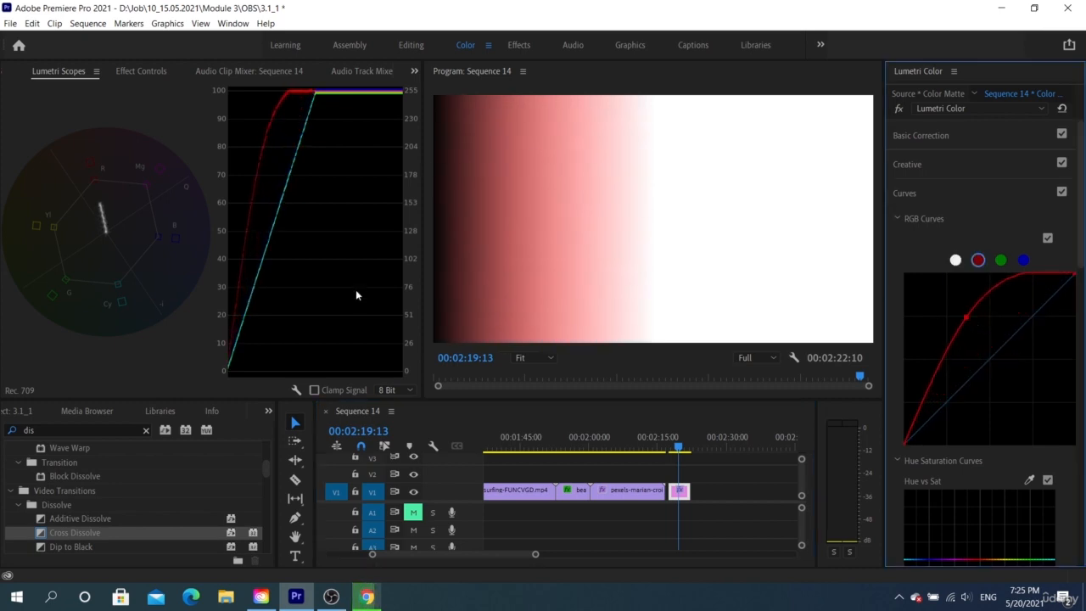
- Lower the gradient clip's blue channel midtones and raise its green channel midtones to match the red curve
left_click(1024, 260)
left_click_drag(1001, 347, 1023, 382)
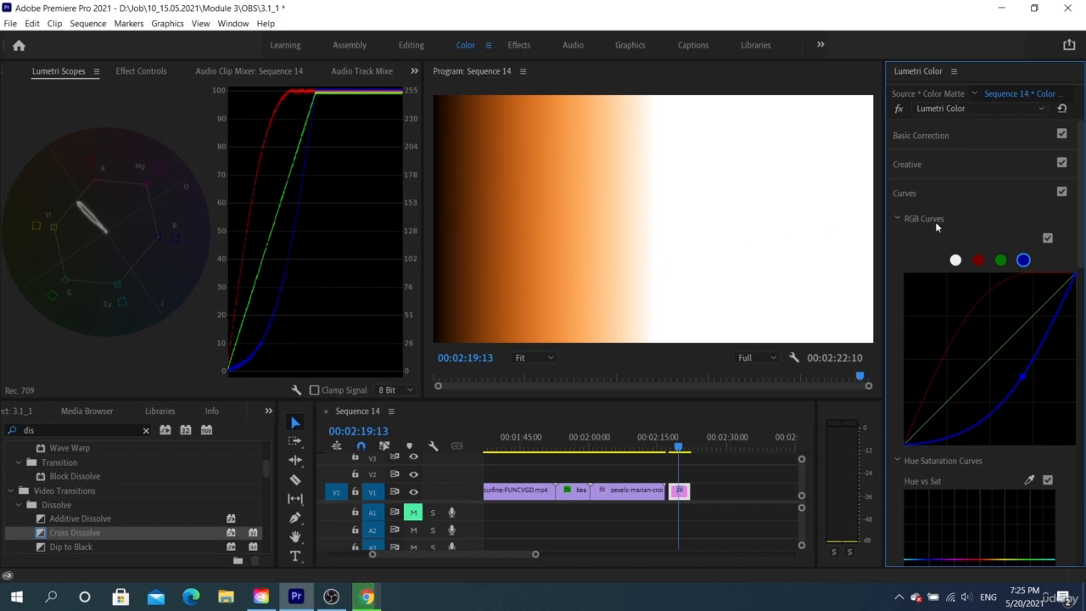
left_click(1002, 261)
left_click_drag(1001, 359, 933, 317)
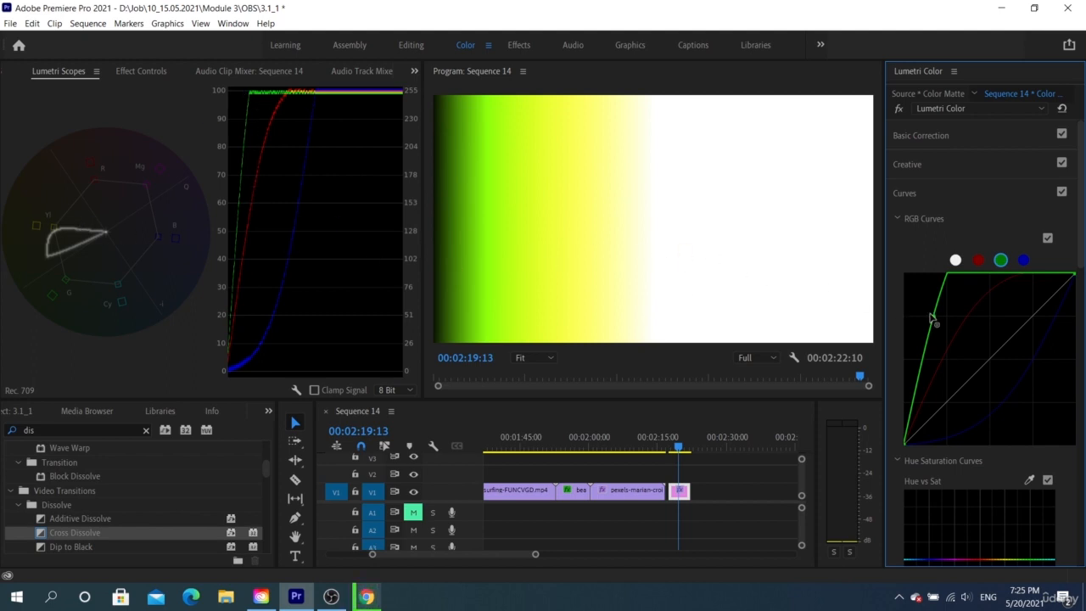
left_click_drag(933, 318, 955, 336)
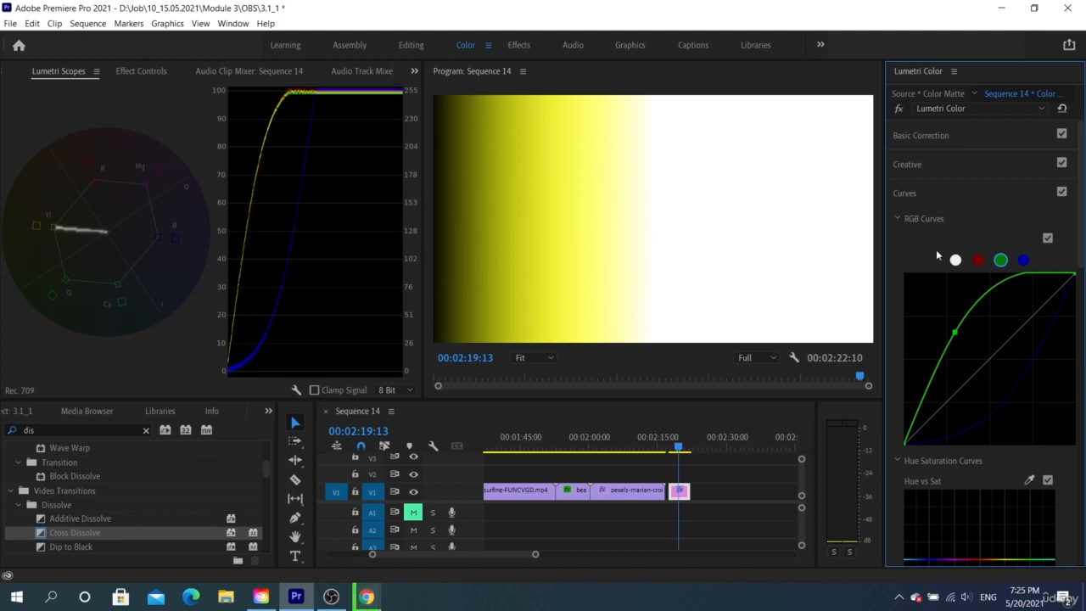
- Reset the green, red and blue channel curves on the gradient clip
double_click(975, 344)
left_click(979, 259)
double_click(994, 317)
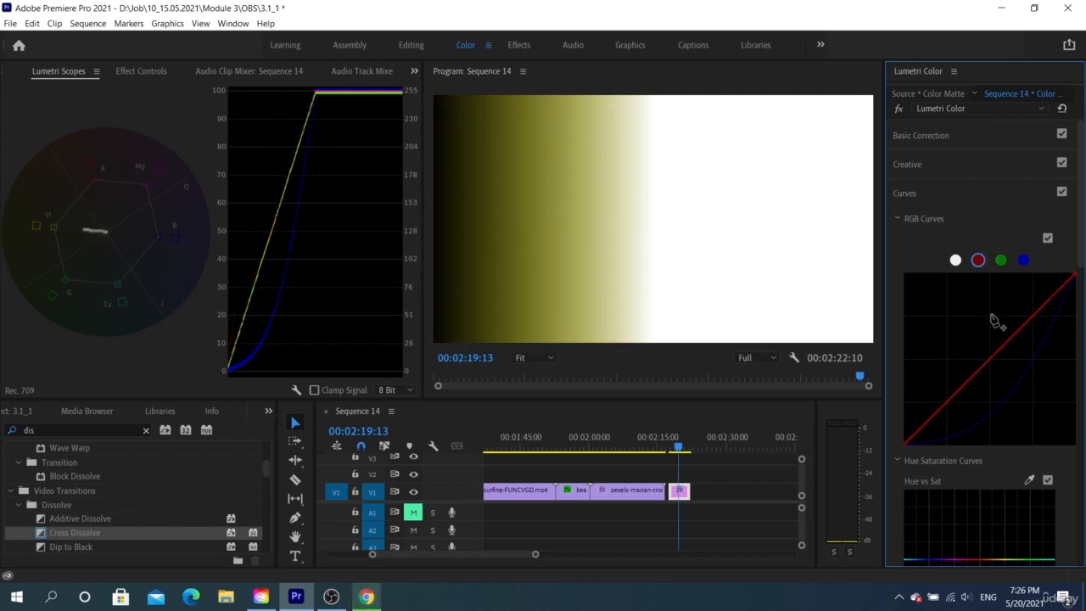
left_click(1025, 261)
double_click(1008, 317)
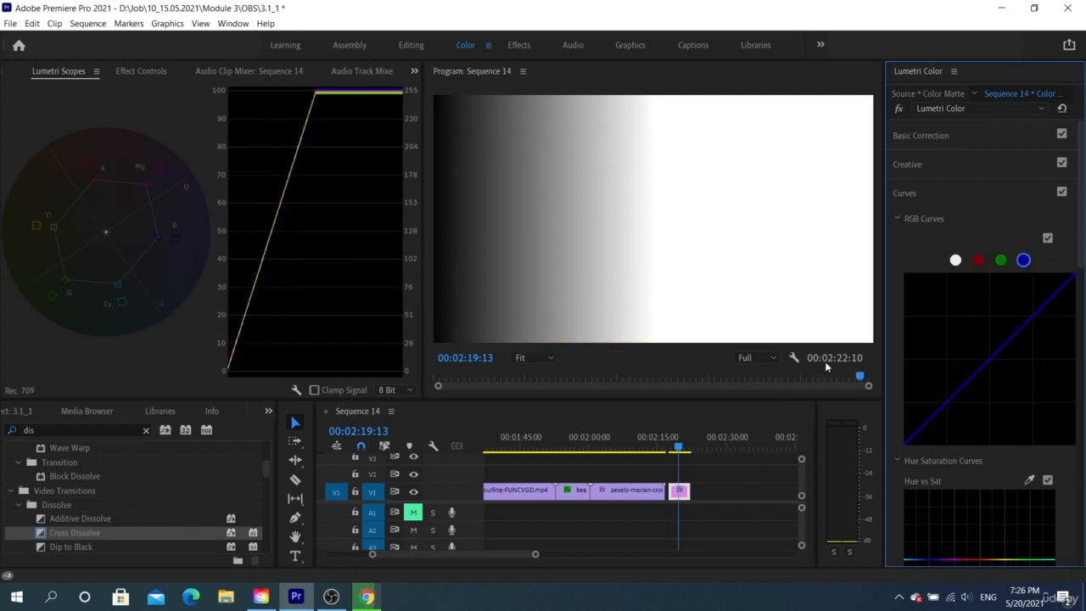
- Sample the grass color for the hiker clip's Hue vs Sat curve and pull the middle orange-yellow point down to desaturate it
scroll(997, 444, "down", 2)
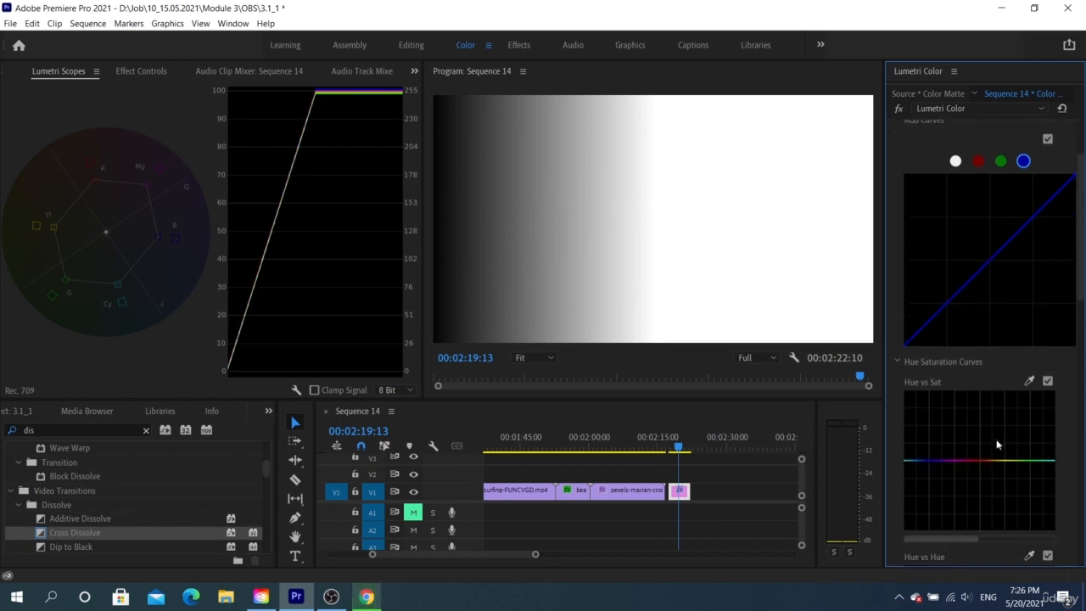
scroll(969, 400, "down", 2)
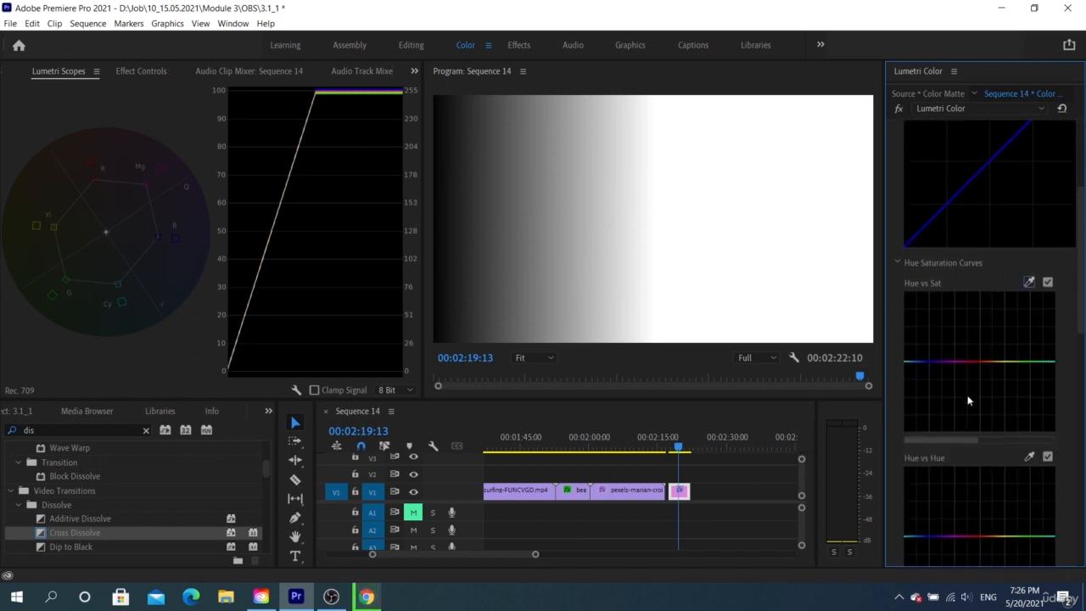
scroll(971, 377, "down", 1)
left_click(623, 450)
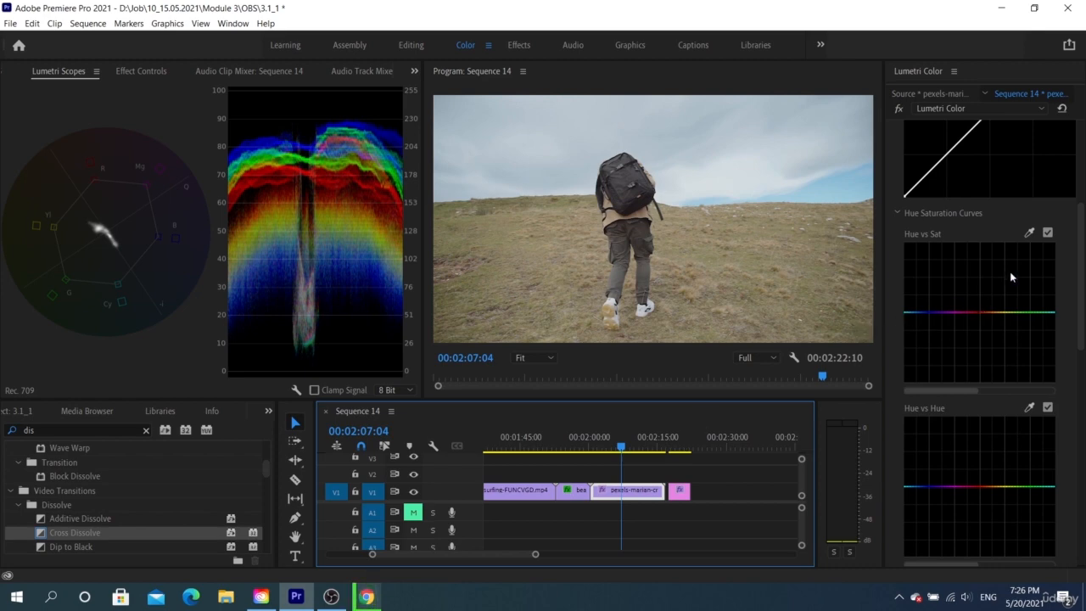
left_click(1026, 234)
left_click(742, 250)
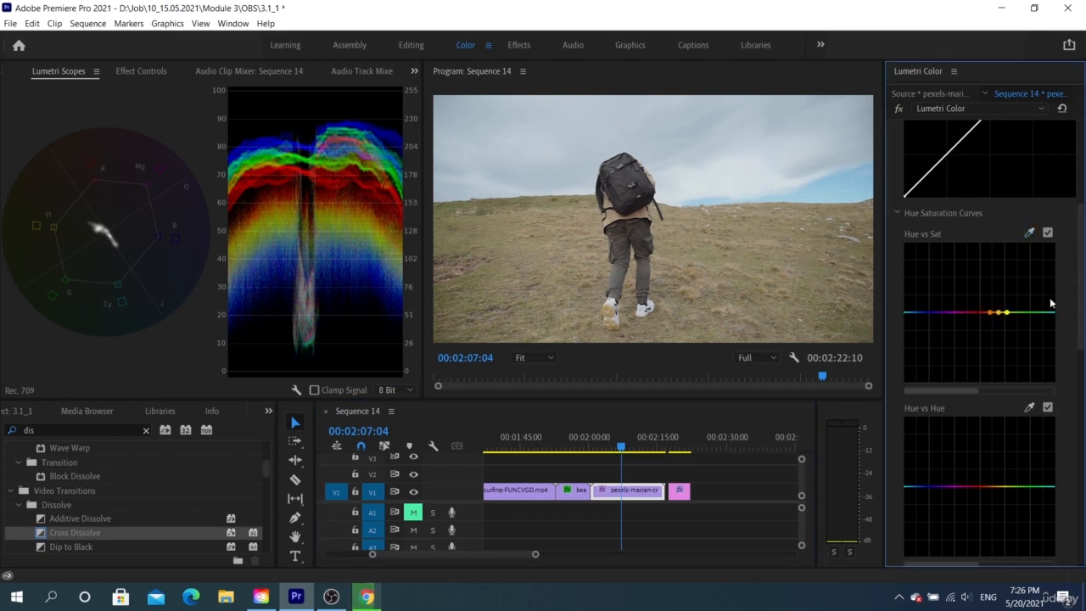
left_click_drag(999, 316, 1000, 355)
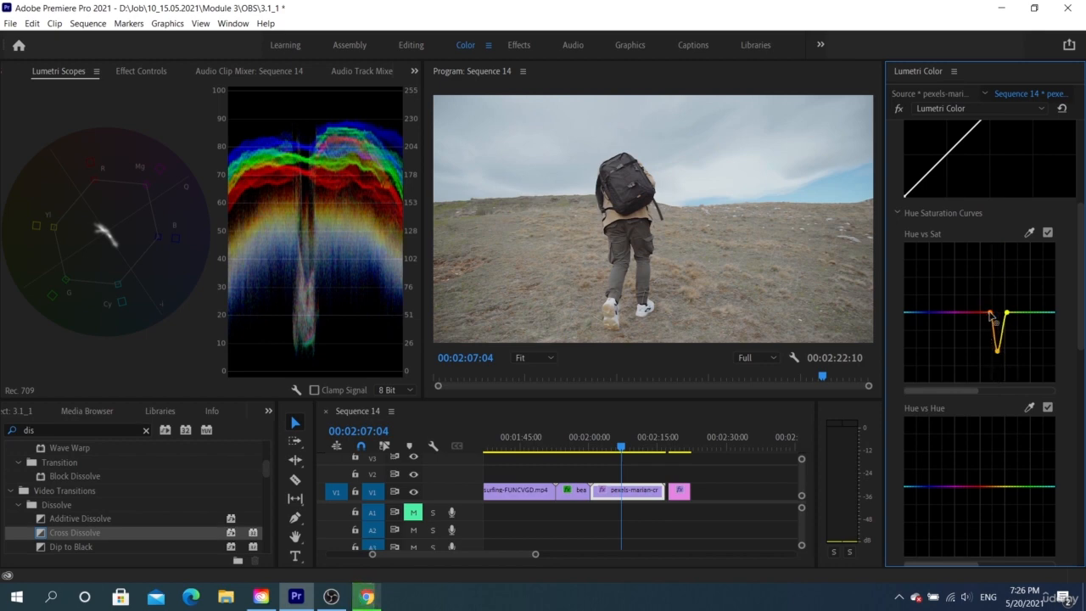
- Sample the hiker's trousers for the Hue vs Sat curve, boost the orange-red range while deepening the orange-yellow dip, and reset the curve
left_click(1030, 234)
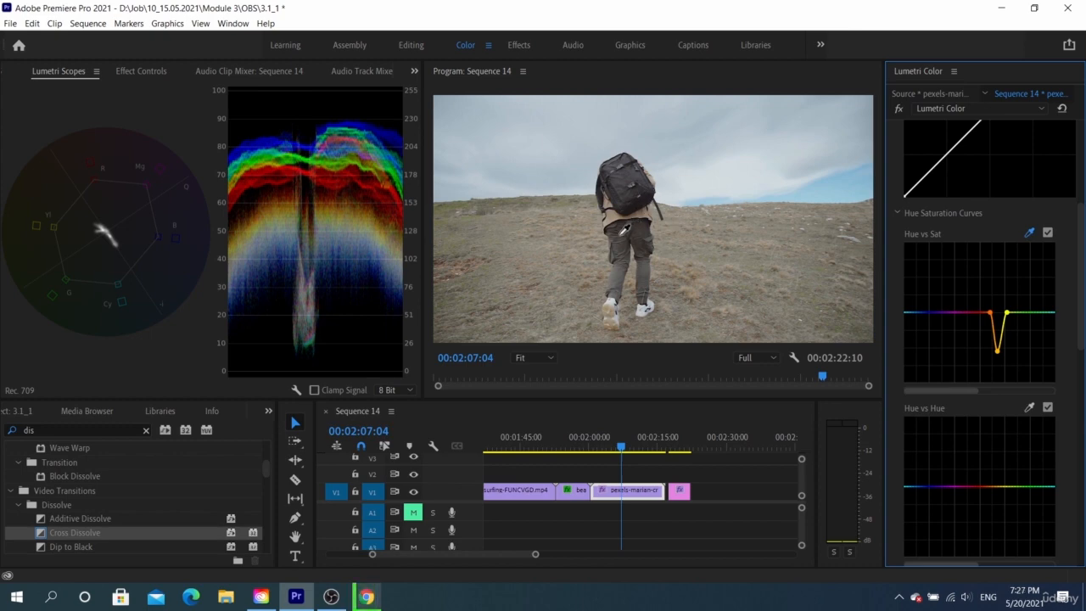
left_click(622, 243)
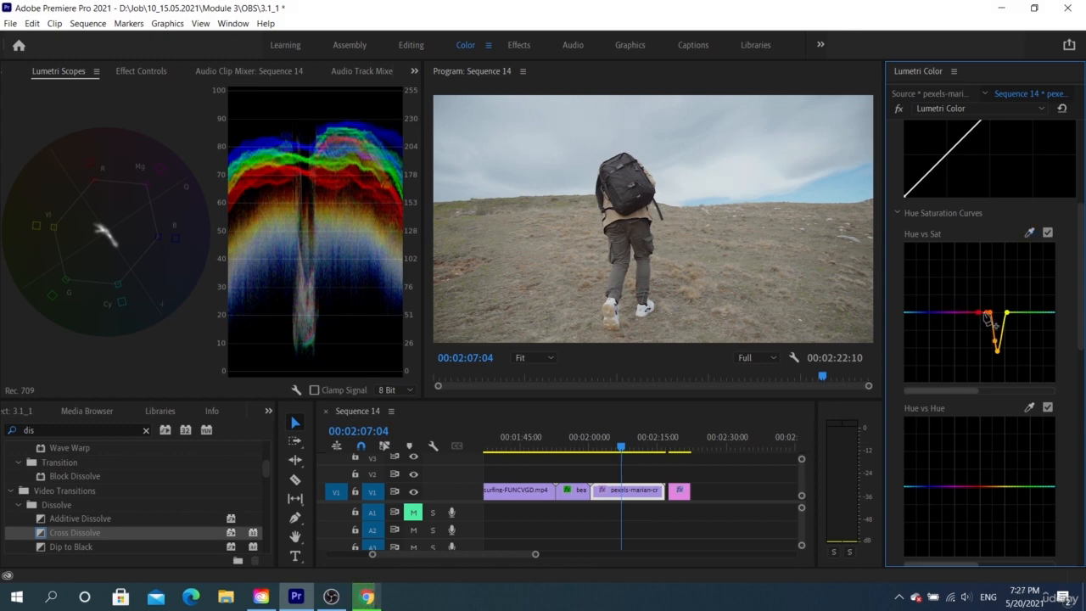
left_click_drag(994, 341, 988, 294)
mouse_move(997, 350)
left_mouse_down()
mouse_move(1003, 367)
mouse_move(1021, 360)
mouse_move(967, 345)
mouse_move(975, 371)
mouse_move(994, 366)
left_mouse_up()
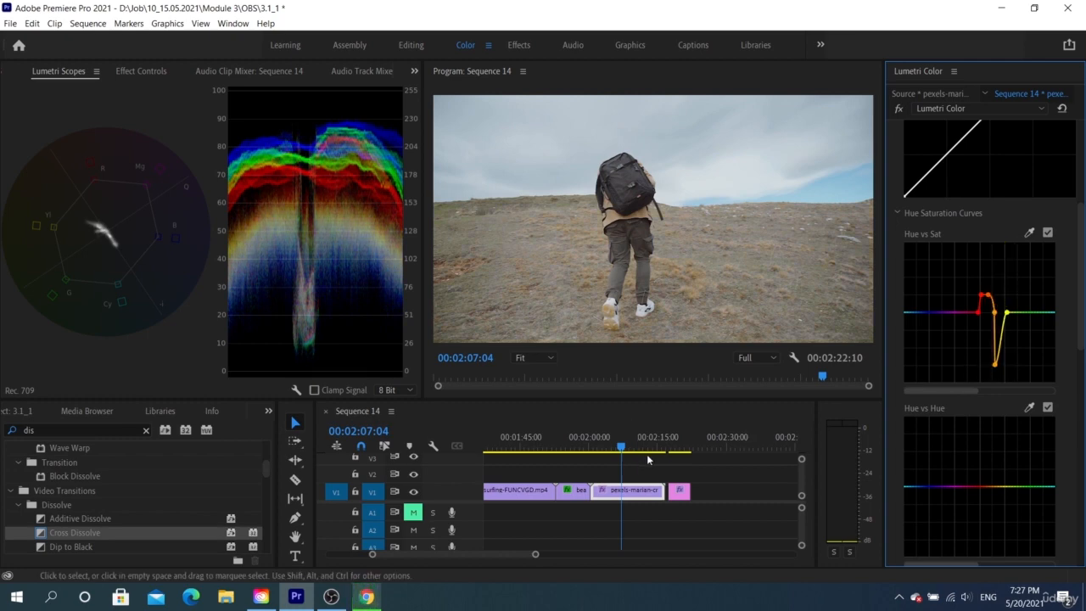
double_click(1002, 283)
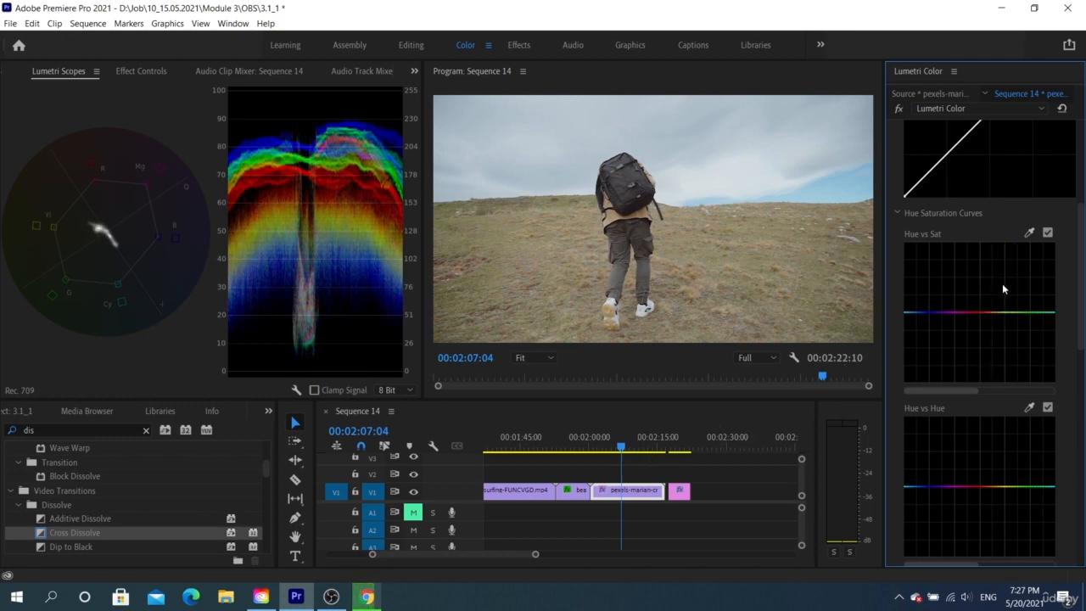
- Sample the green backdrop of the woman's clip for Hue vs Sat, desaturate it fully and widen the affected range on both sides
left_click(577, 438)
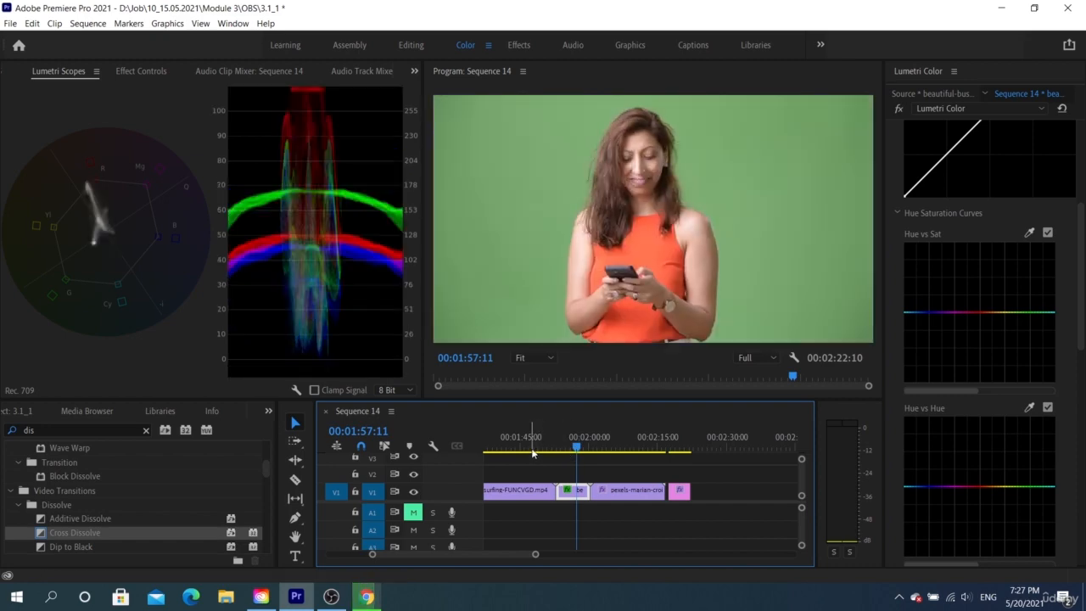
left_click(1030, 234)
left_click(805, 246)
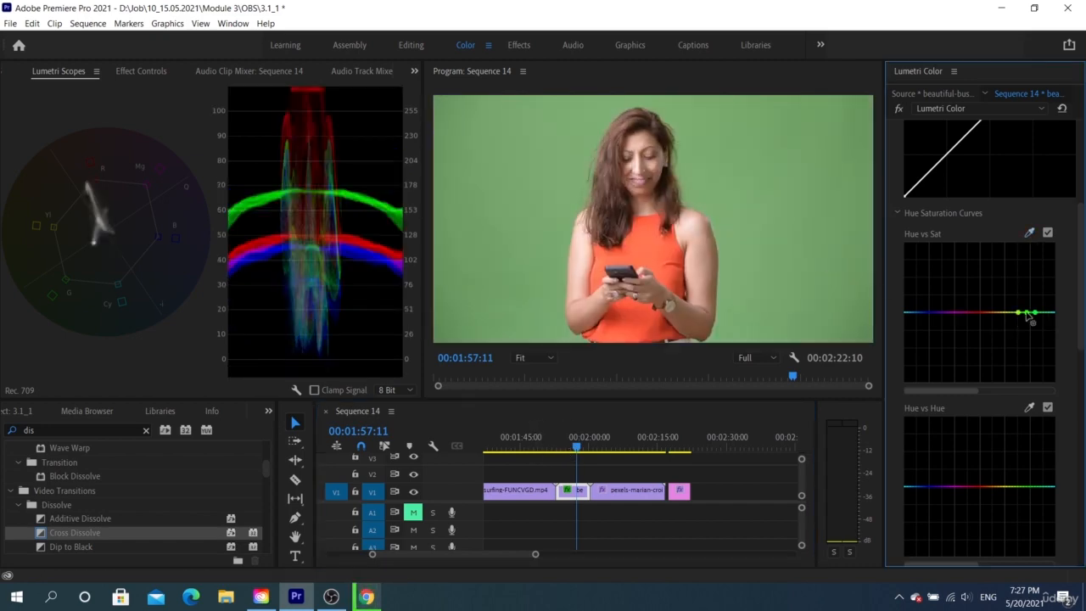
left_click_drag(1029, 329, 1029, 404)
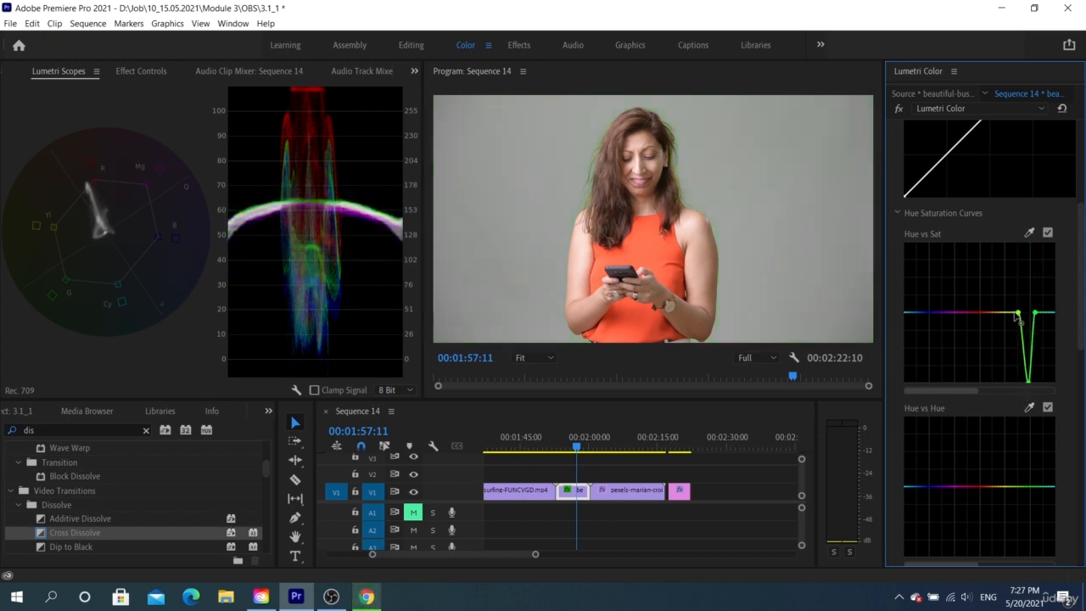
left_click_drag(1019, 314, 1050, 313)
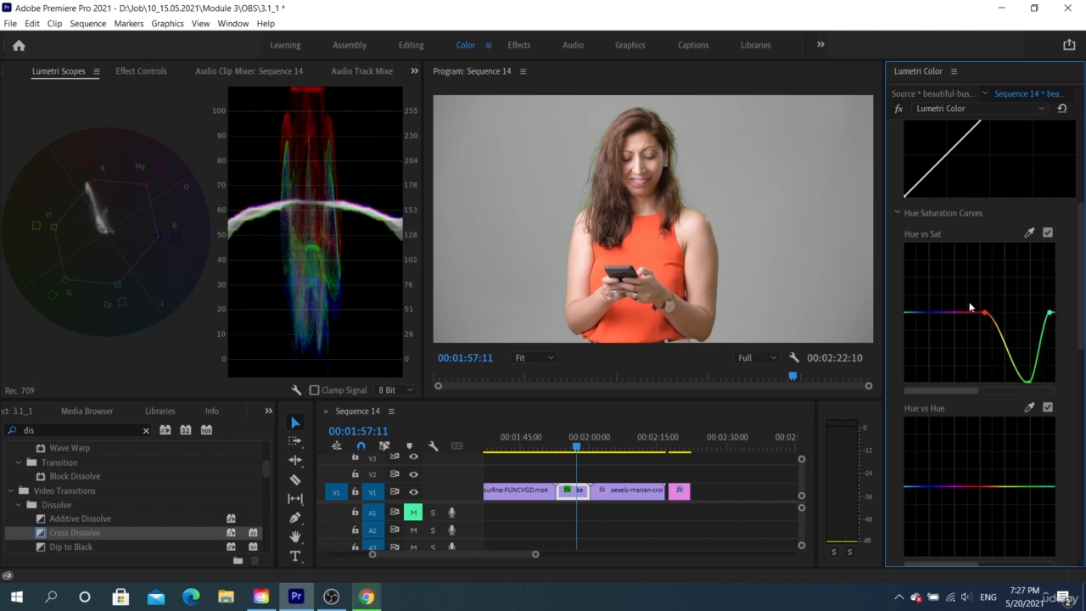
- Sample the woman's orange top for the Hue vs Sat curve and raise the red point to boost its saturation
left_click(1029, 232)
left_click(661, 257)
left_click_drag(974, 313, 978, 277)
key("ctrl+s")
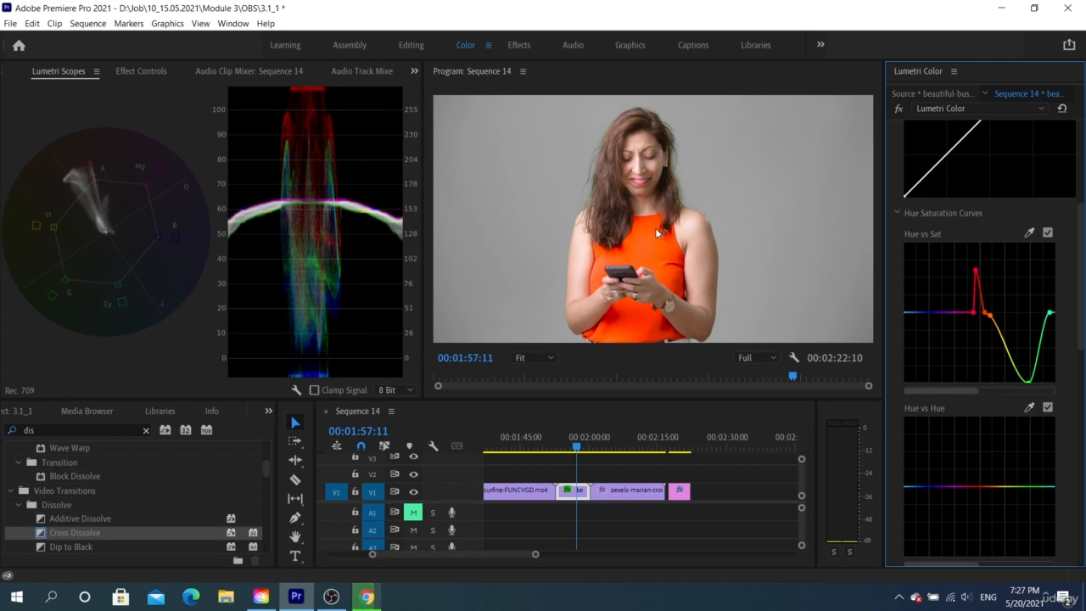
- Compare the woman's clip with and without its Hue vs Sat adjustment, then leave the curve reset and collapse the Curves section
double_click(1010, 293)
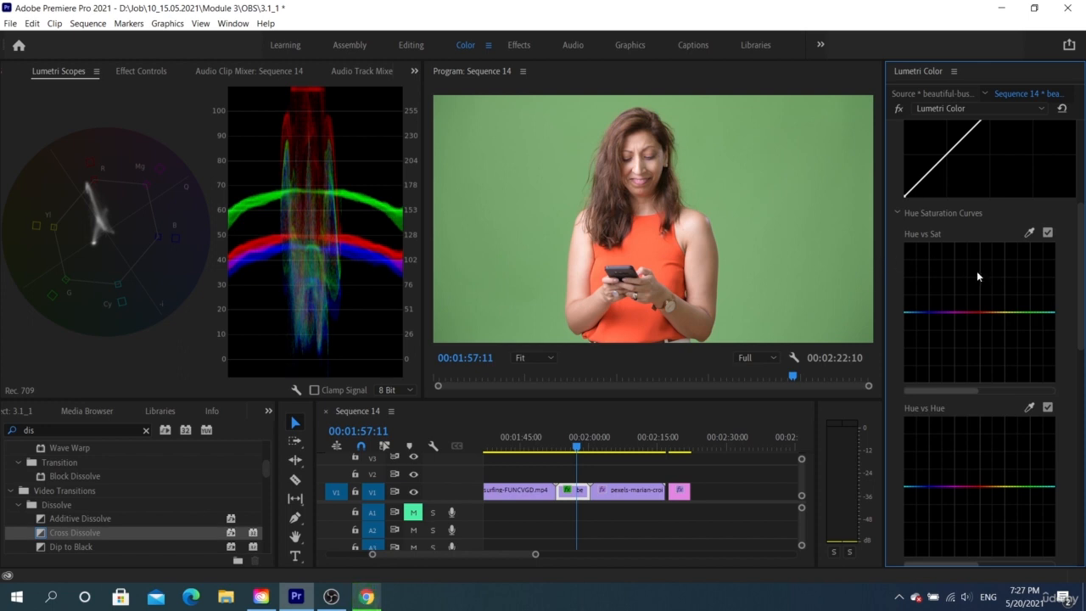
key("ctrl+z")
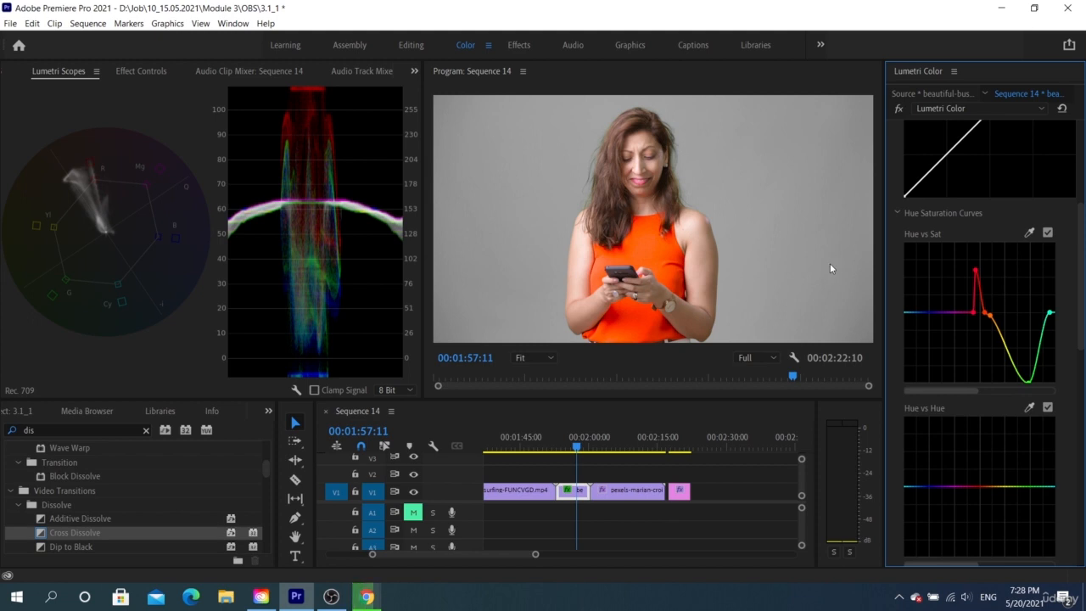
scroll(950, 412, "up", 3)
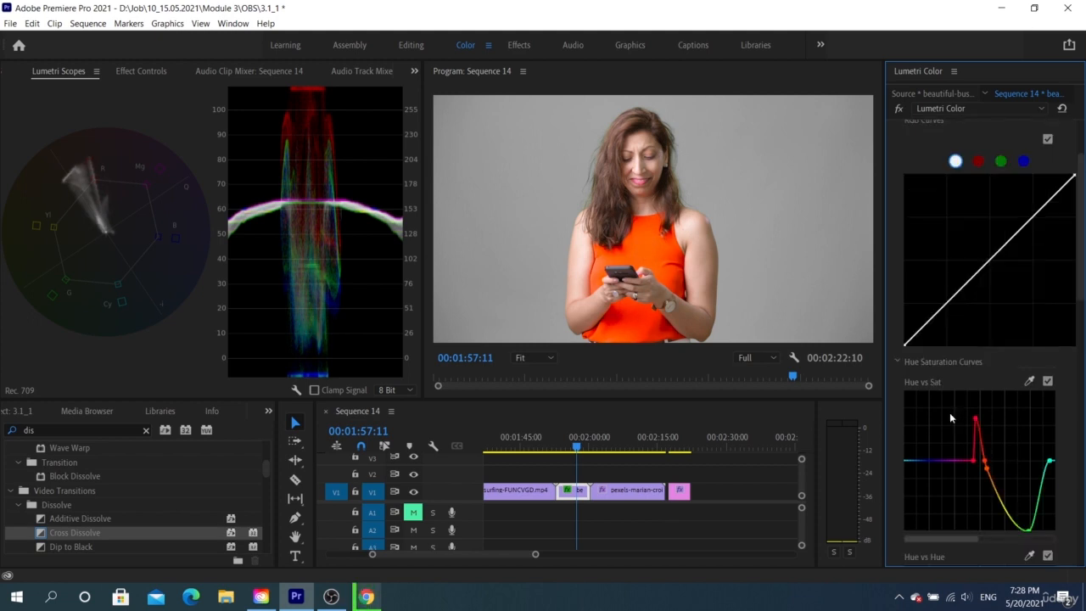
double_click(949, 415)
scroll(930, 161, "up", 1)
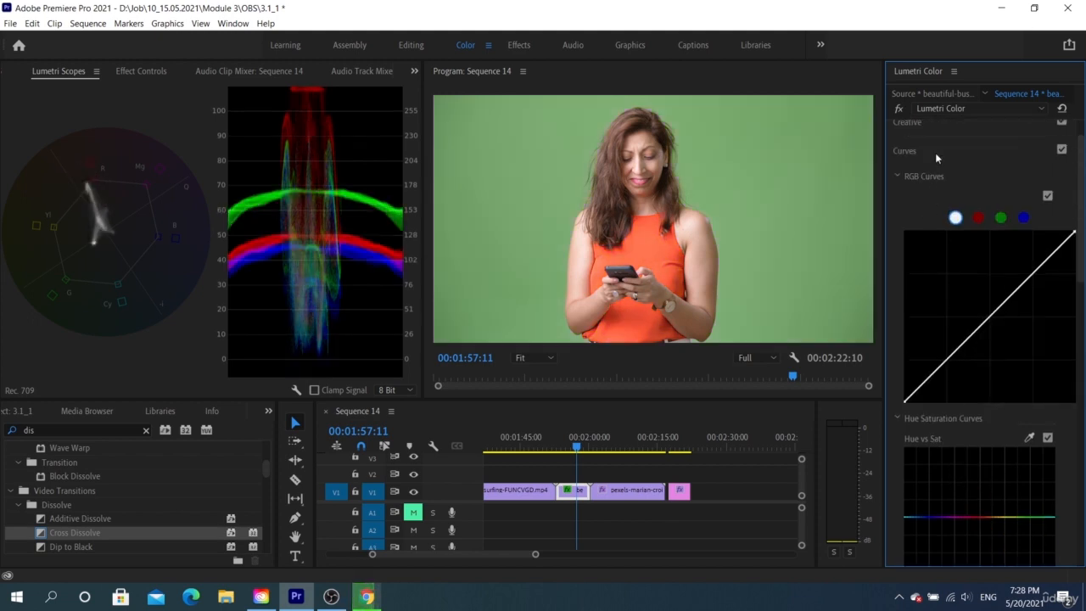
left_click(935, 153)
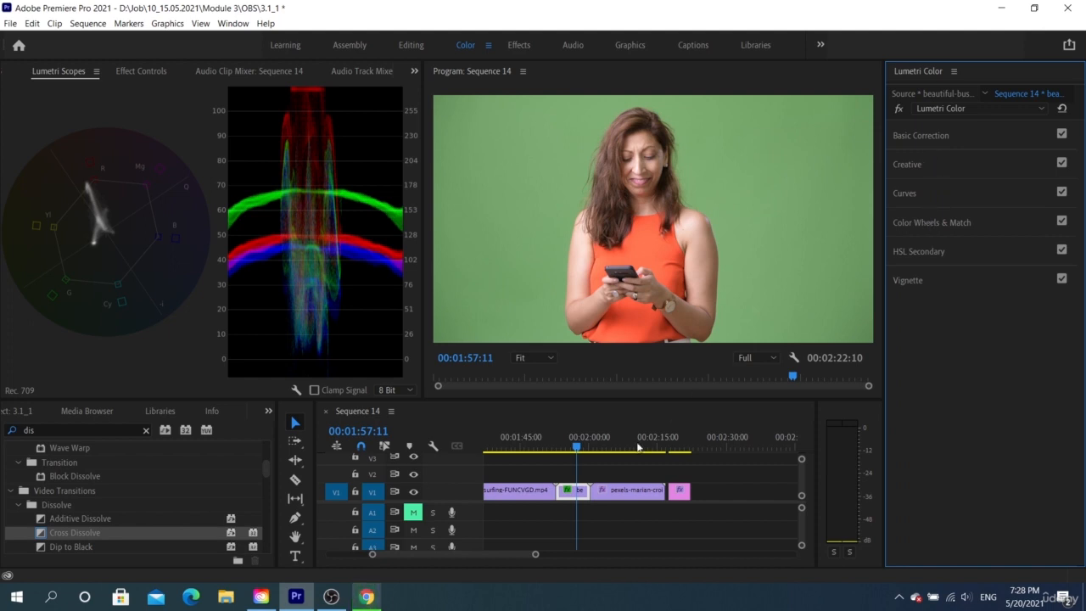
- Open Color Wheels & Match for the hiker clip, slightly raise the shadows and highlights luminance, and lower the midtones luminance
left_click(628, 447)
left_click(932, 223)
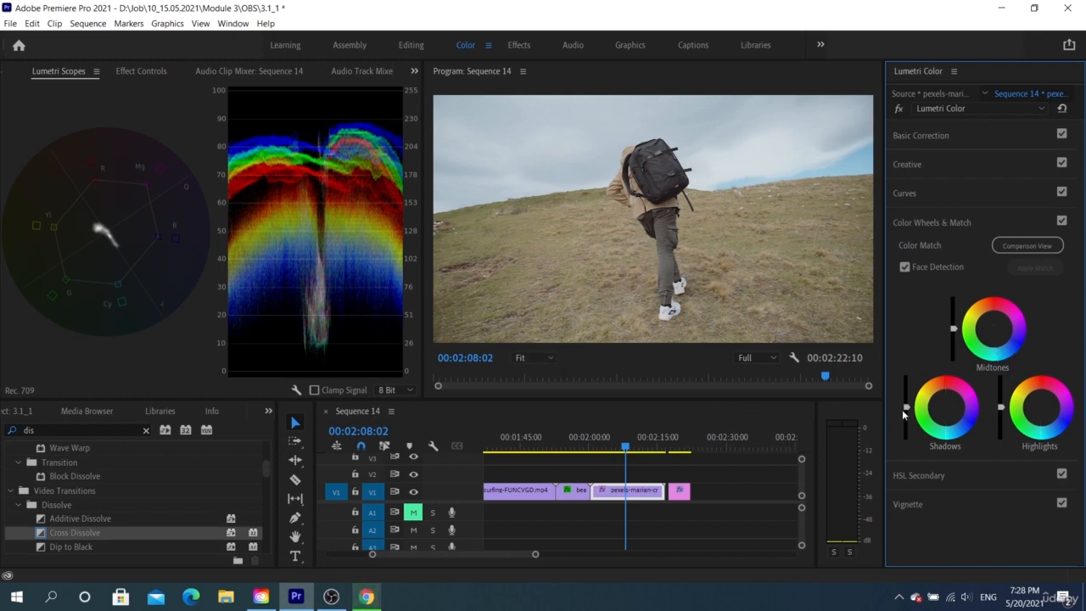
mouse_move(906, 406)
left_mouse_down()
mouse_move(906, 418)
mouse_move(906, 406)
left_mouse_up()
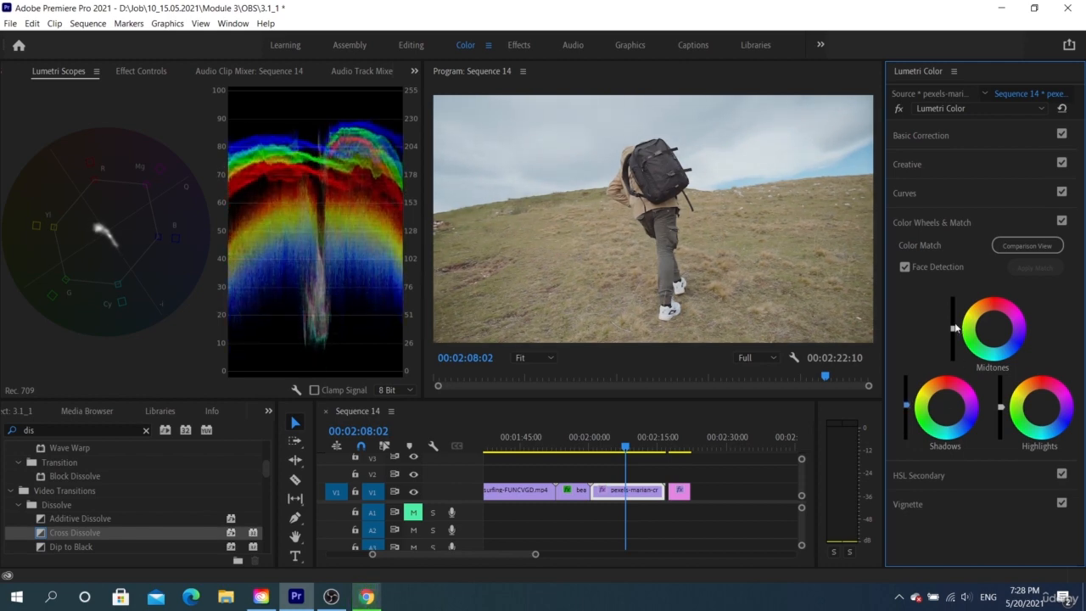
mouse_move(1002, 408)
left_mouse_down()
mouse_move(1002, 398)
mouse_move(1002, 408)
left_mouse_up()
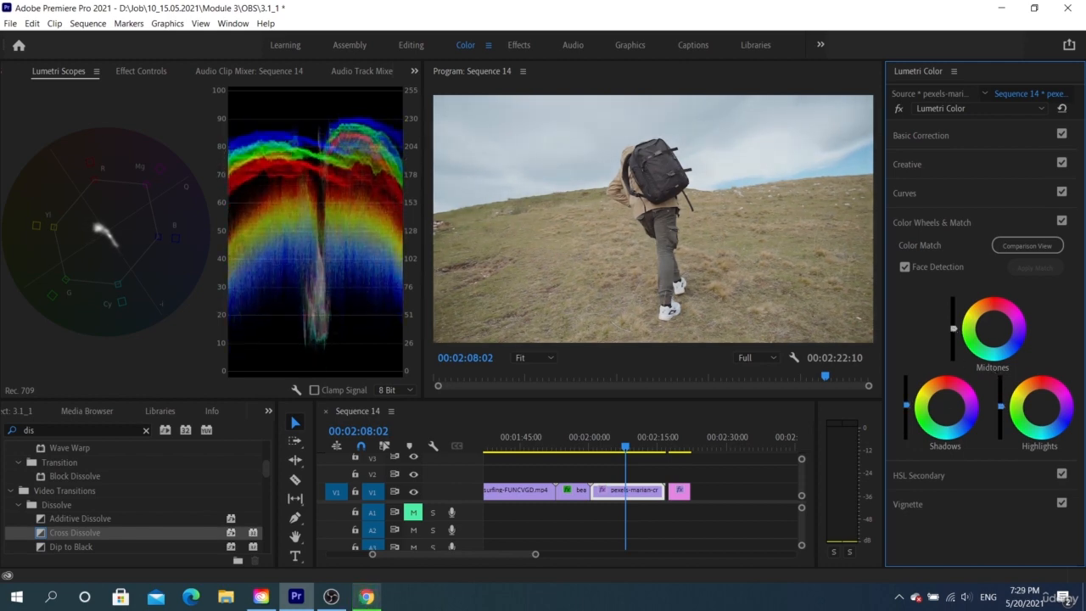
mouse_move(954, 327)
left_mouse_down()
mouse_move(954, 317)
mouse_move(951, 327)
left_mouse_up()
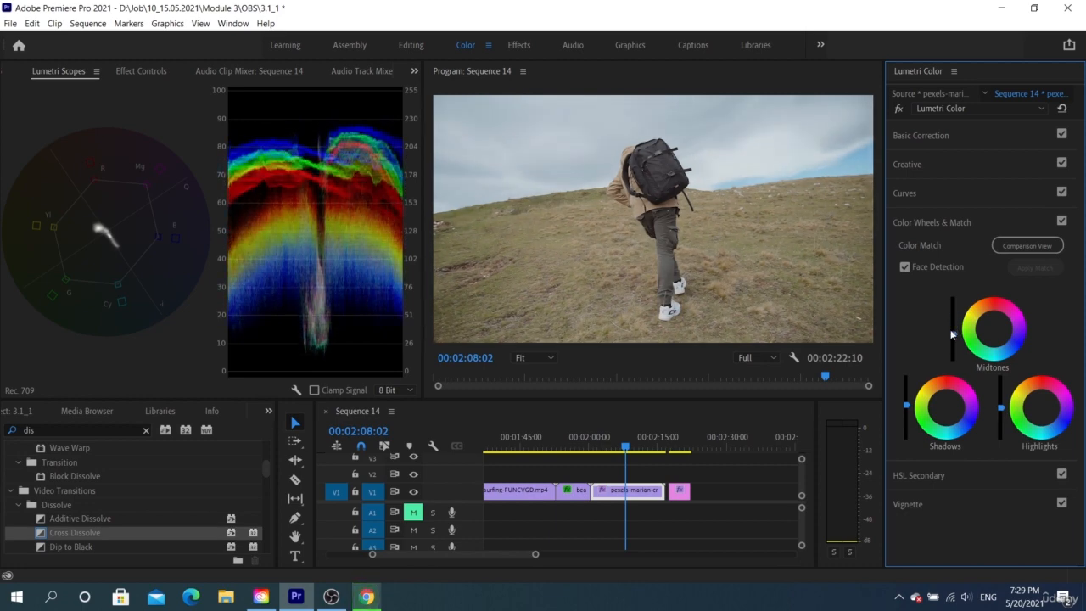
- Reset the midtones, highlights and shadows luminance sliders of the hiker clip
double_click(953, 334)
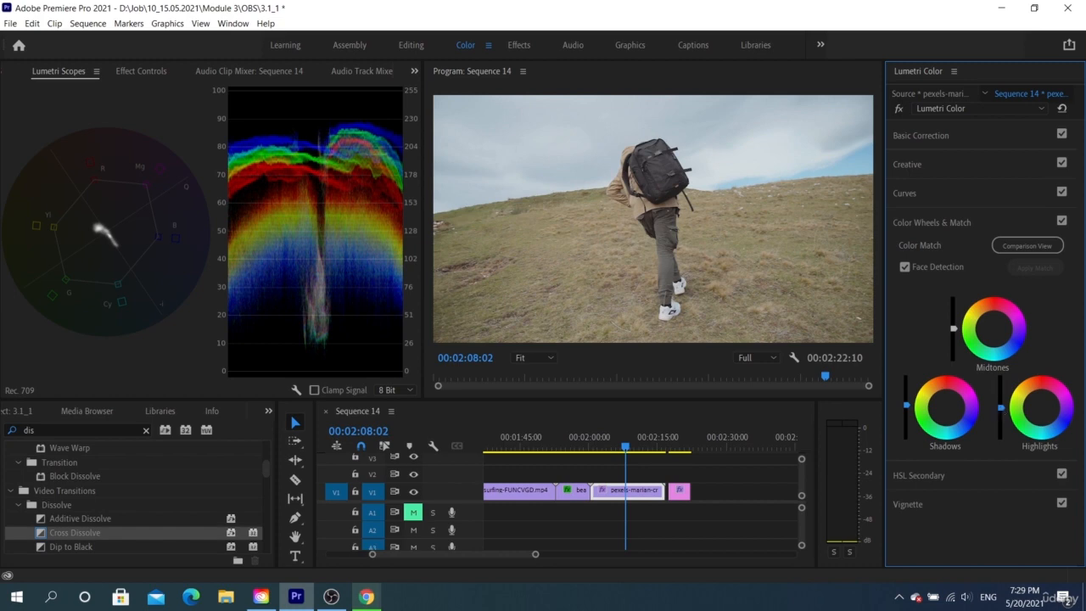
double_click(1001, 408)
double_click(905, 407)
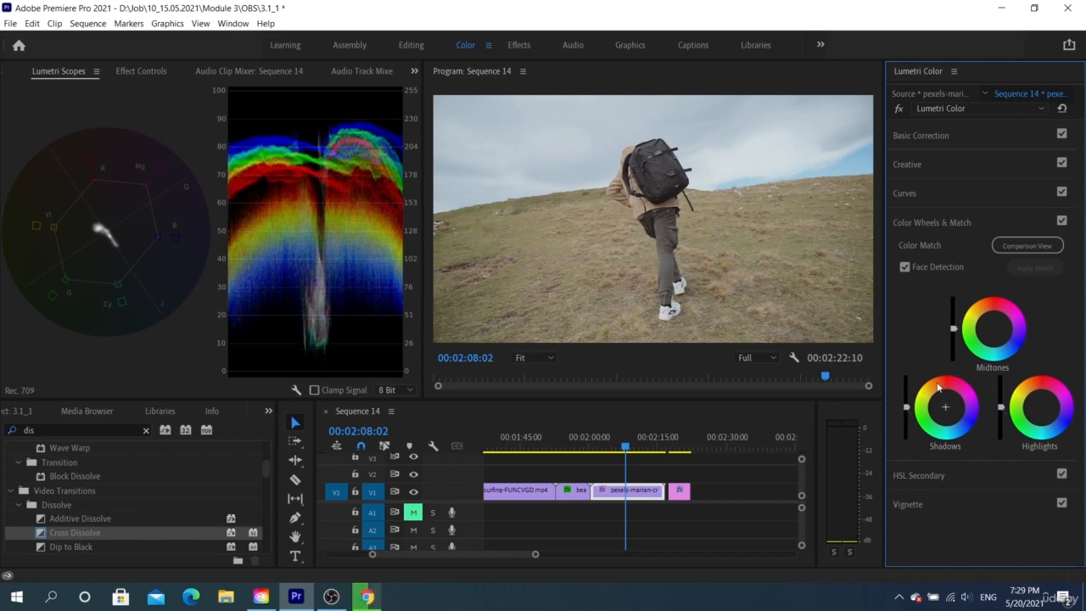
- Tint the hiker clip's midtones and highlights toward orange and its shadows toward blue-magenta, and reset the three color wheels
left_click_drag(994, 329, 989, 325)
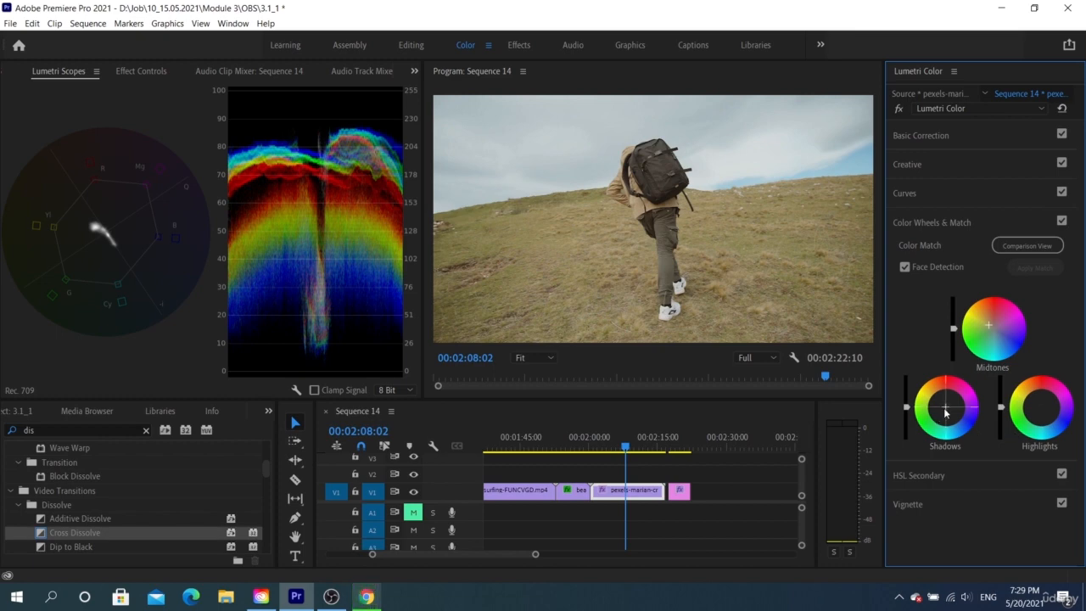
left_click_drag(946, 409, 948, 411)
left_click_drag(1038, 405, 1035, 402)
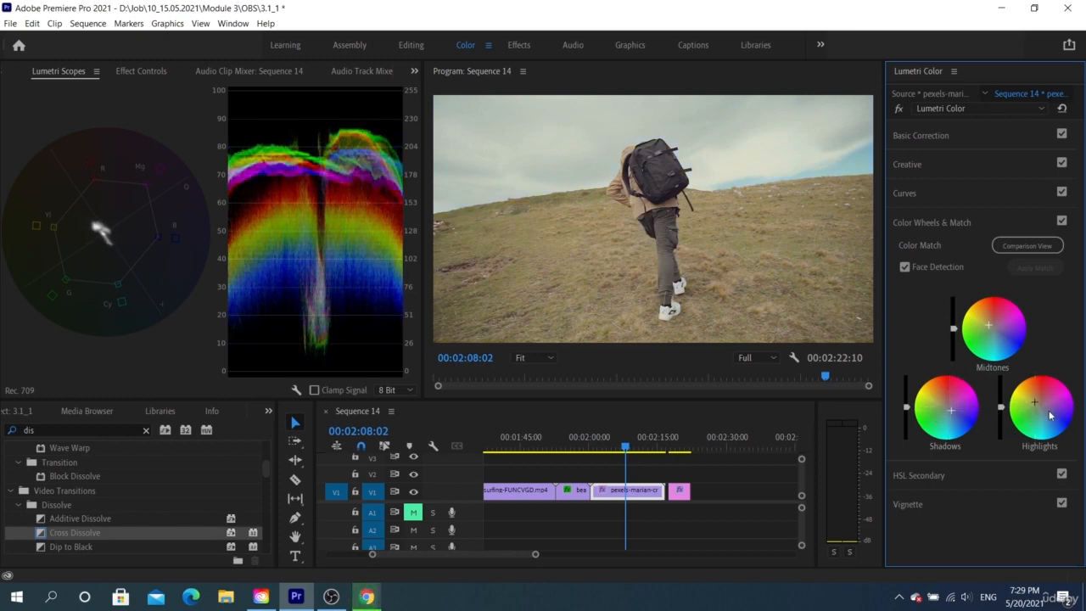
double_click(1042, 411)
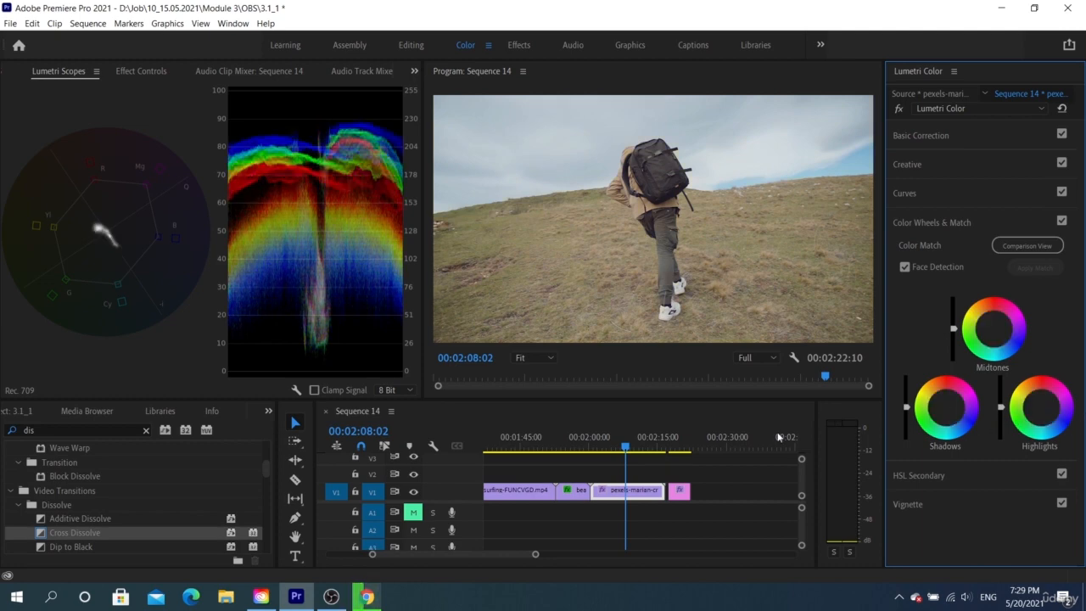
- Move to the woman's clip at 00:01:56:17 and turn on Comparison View for color matching
left_click(576, 448)
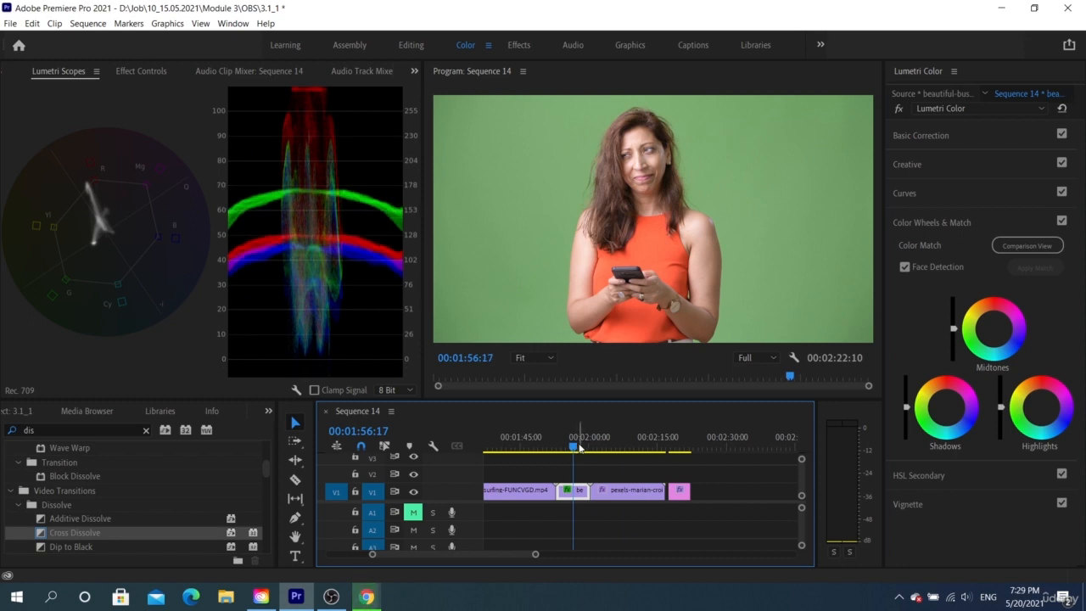
scroll(579, 450, "up", 1)
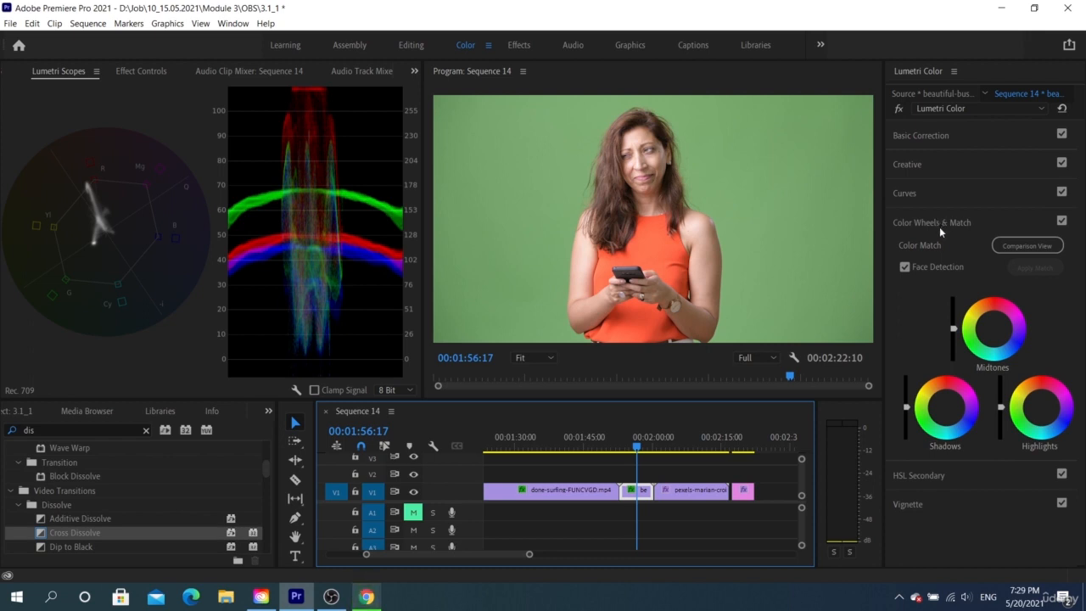
left_click(956, 248)
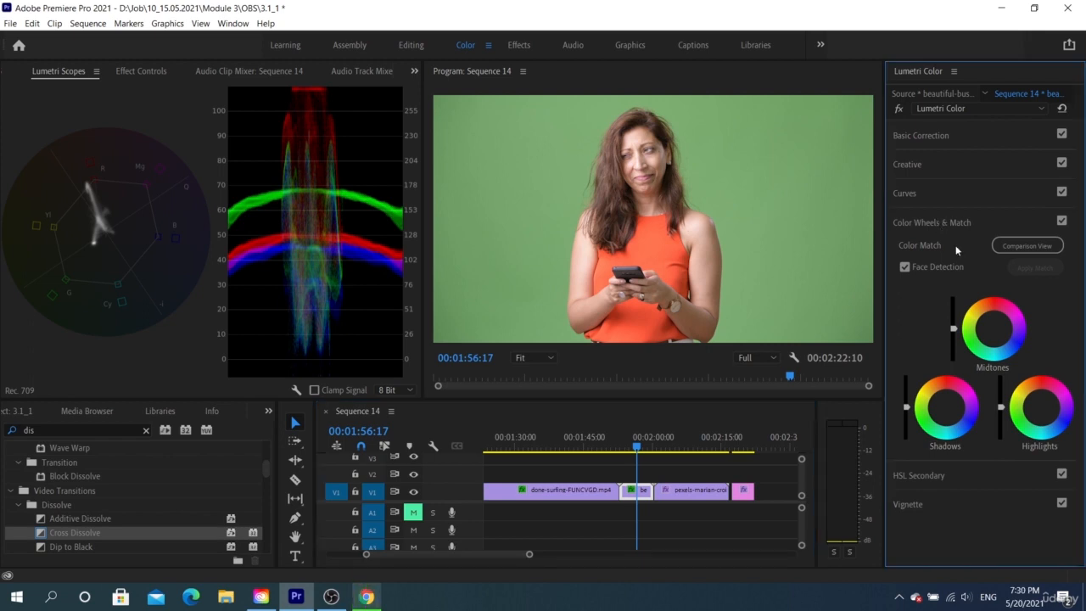
left_click(1004, 246)
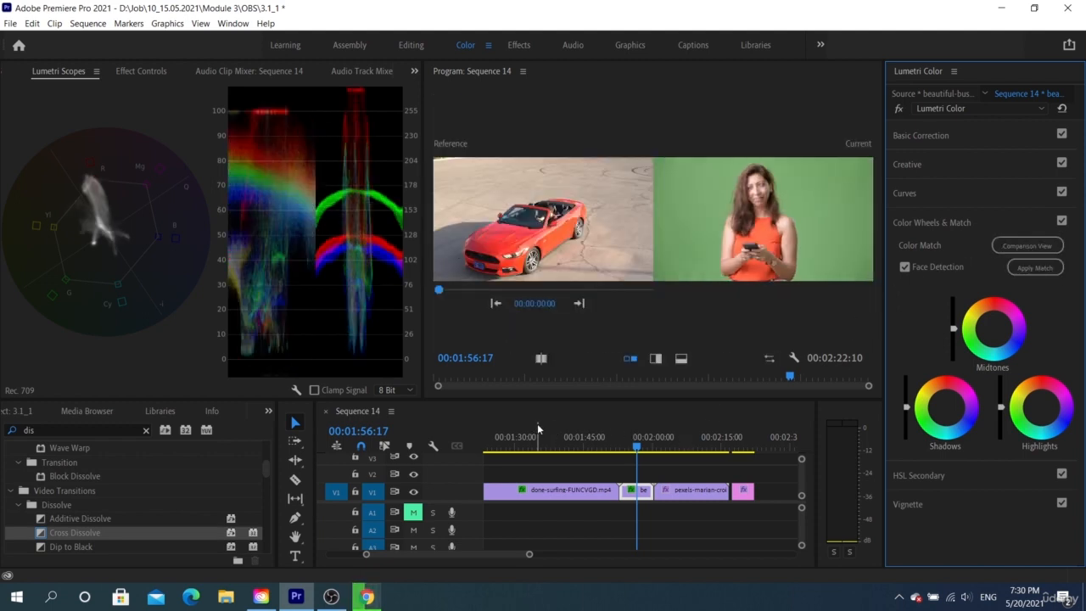
- Compare the red car reference frame with the gradient clip and several clips at the start of the sequence
left_click(741, 449)
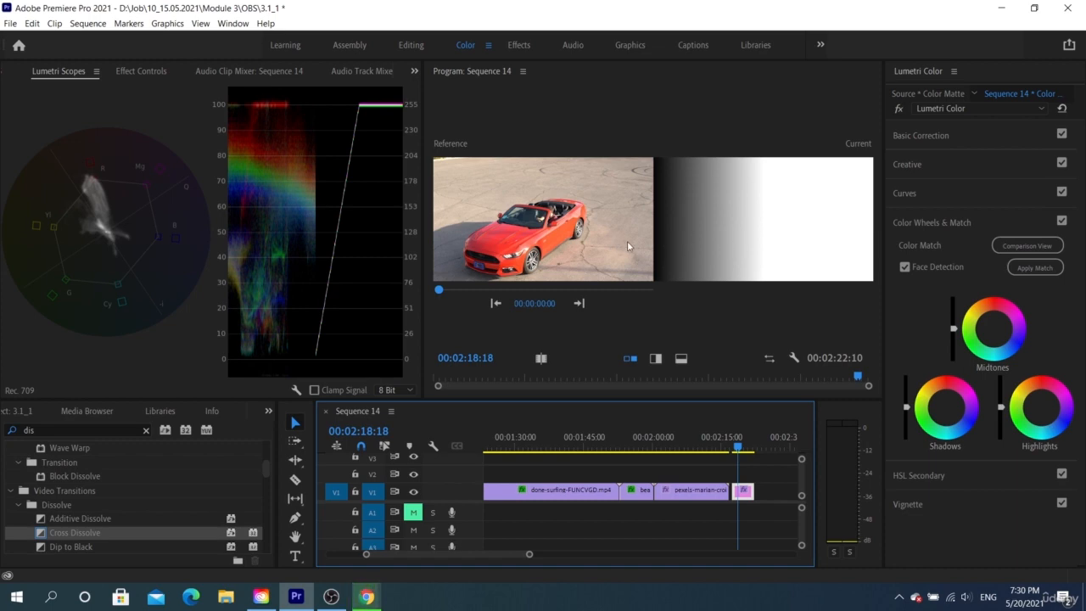
left_click(529, 256)
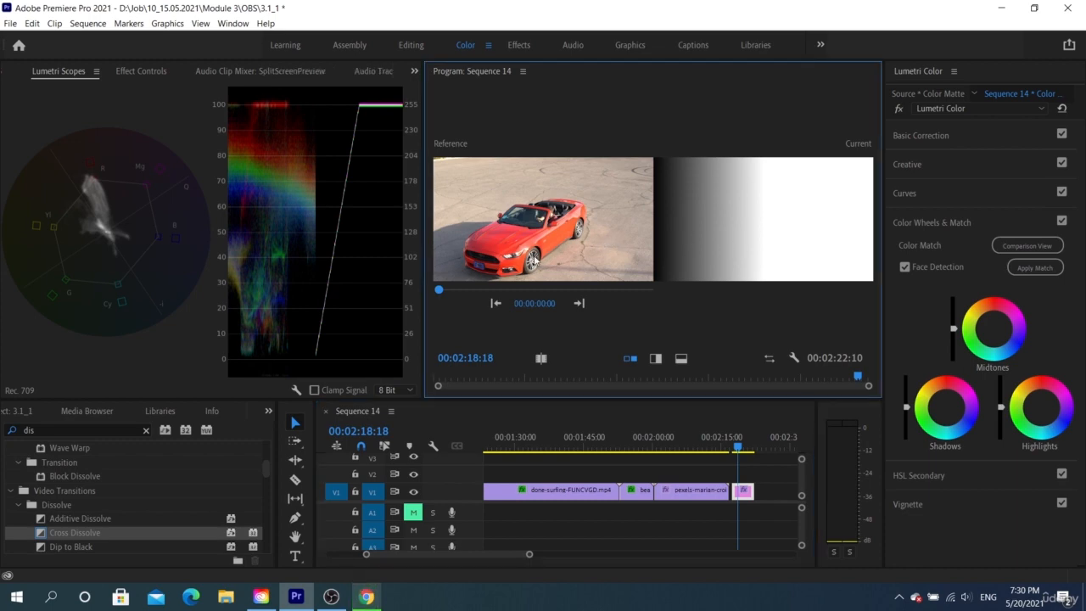
scroll(563, 484, "up", 5)
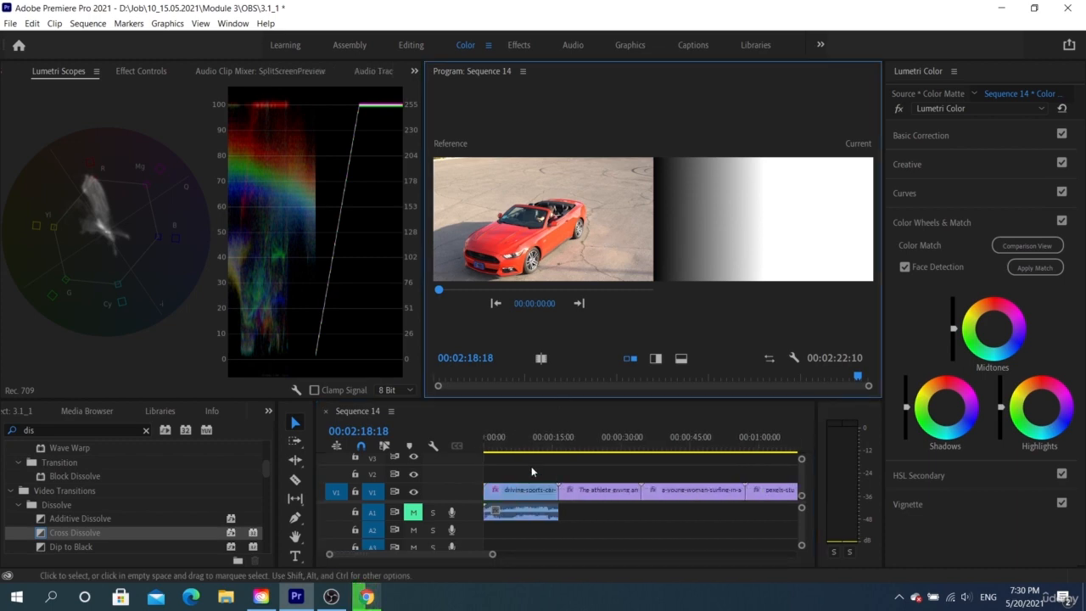
left_click(507, 444)
left_click(570, 445)
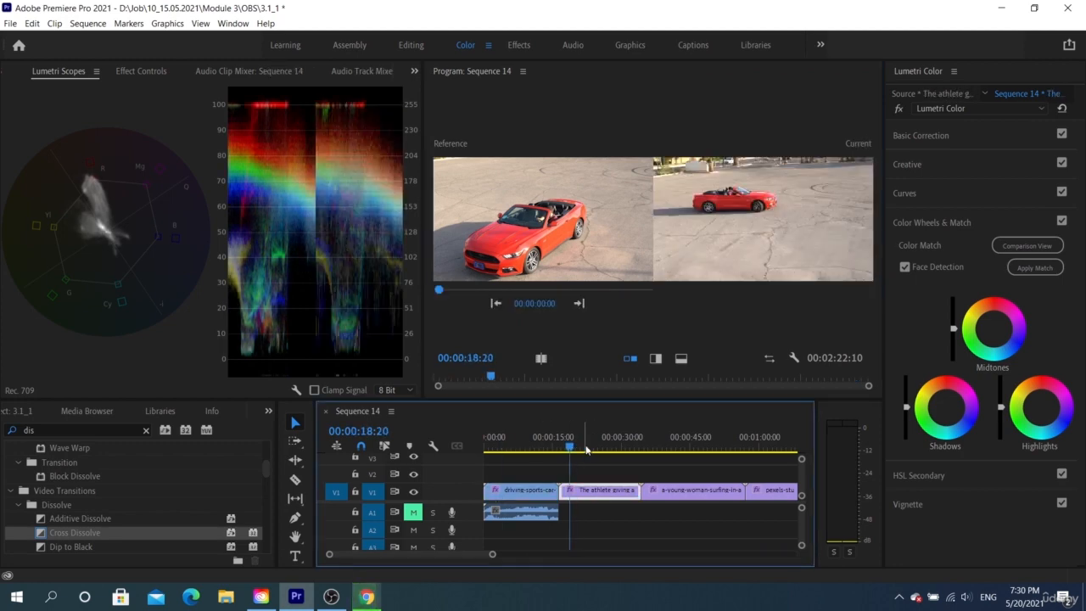
left_click(656, 444)
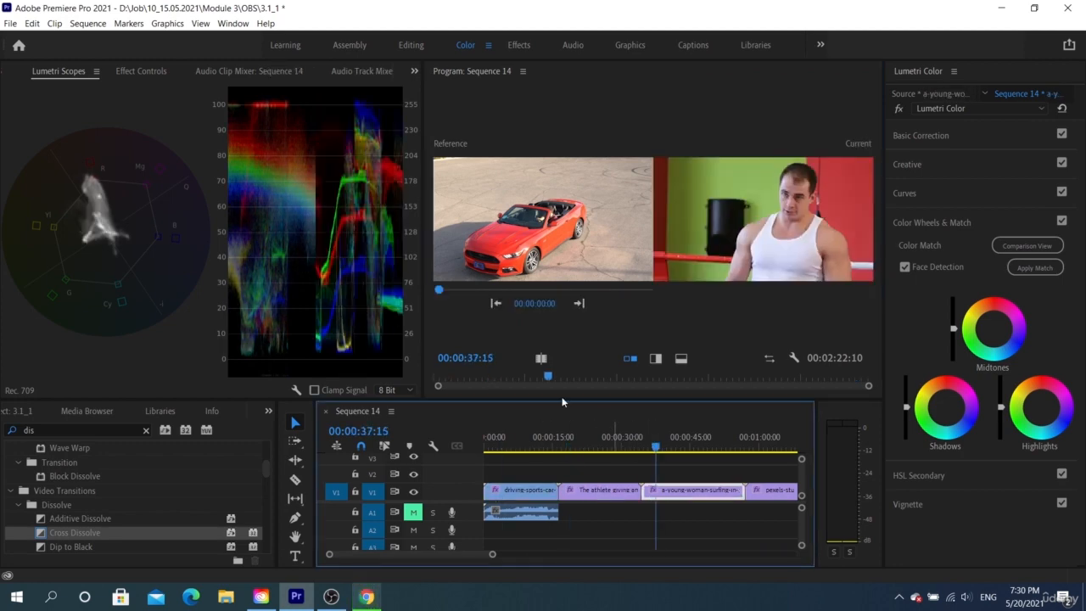
- Set the reference frame to the beach shot at 00:01:28:18 and apply the color match to the yellow-structure clip at 00:00:59:24
left_click_drag(442, 286, 572, 290)
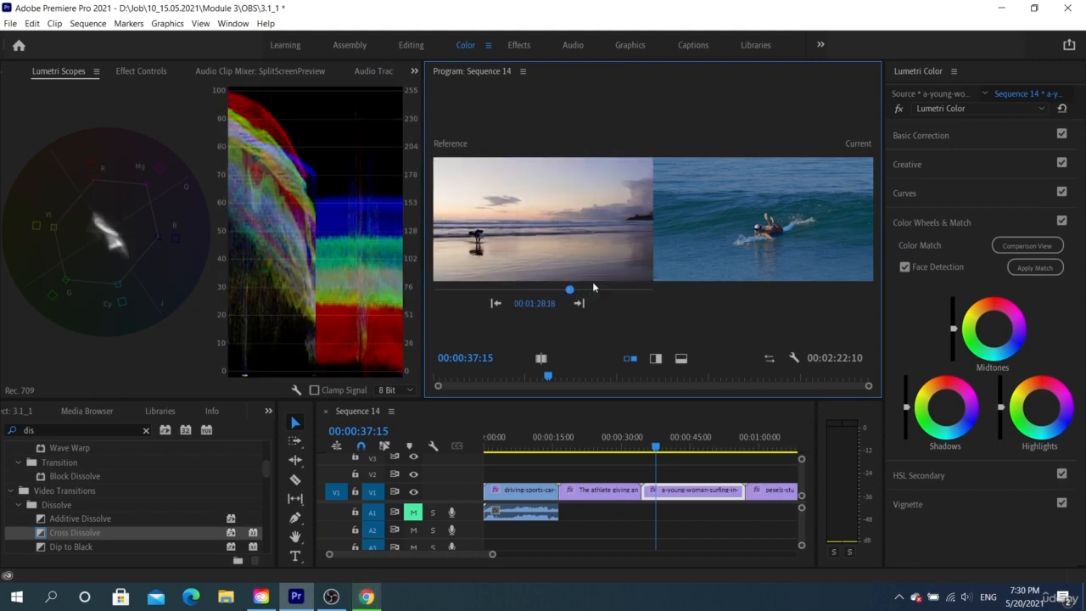
left_click(756, 444)
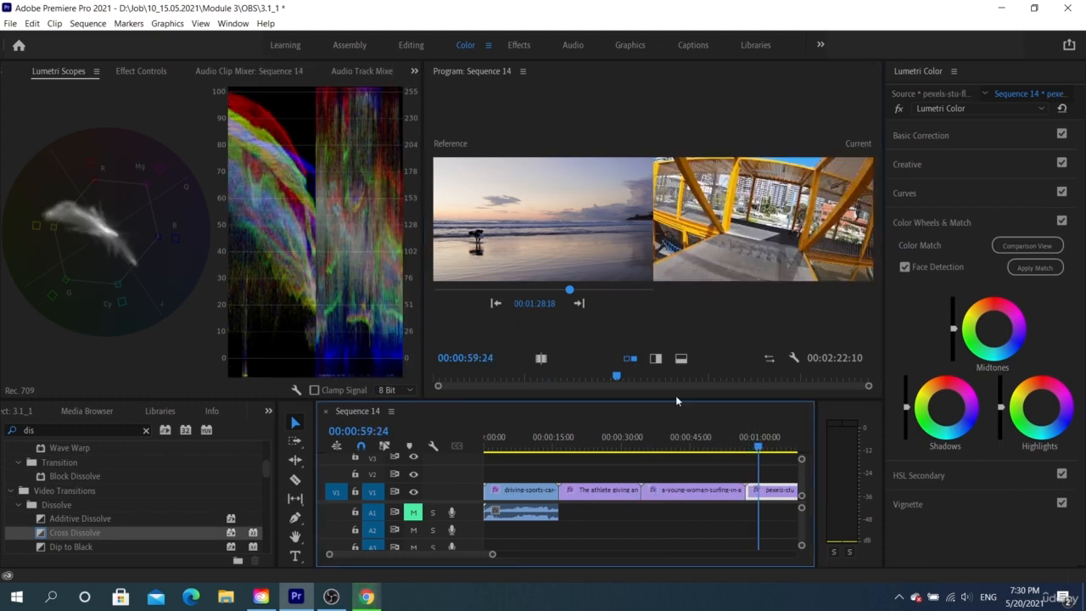
left_click(1032, 268)
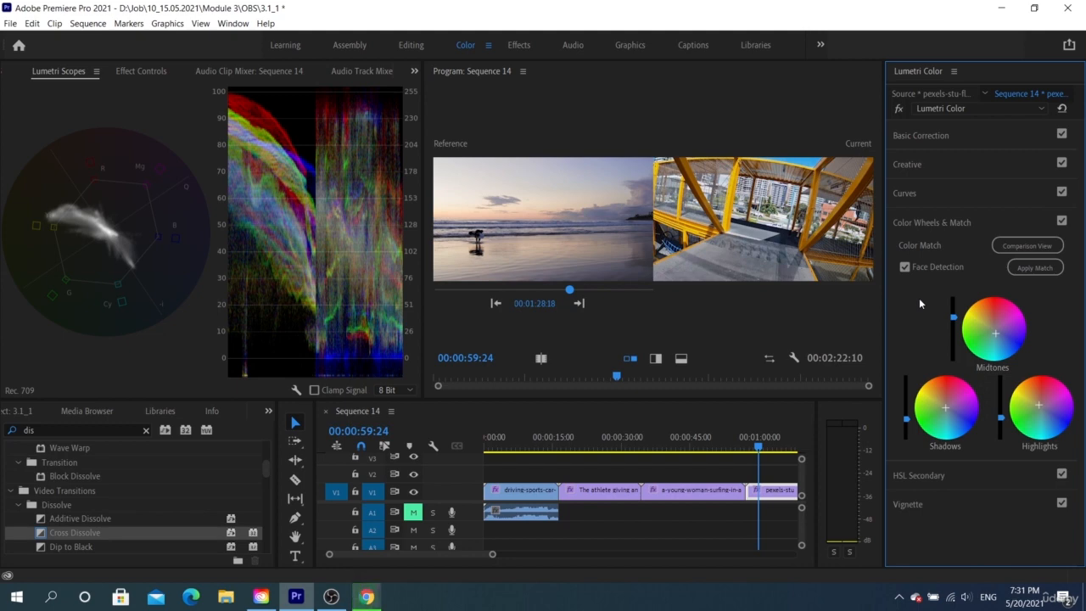
- Correct the beach clip at 00:01:20:23 with temperature 23.9, exposure -0.3, contrast 31.0, highlights 29.2 and shadows -9.7
left_click(606, 449)
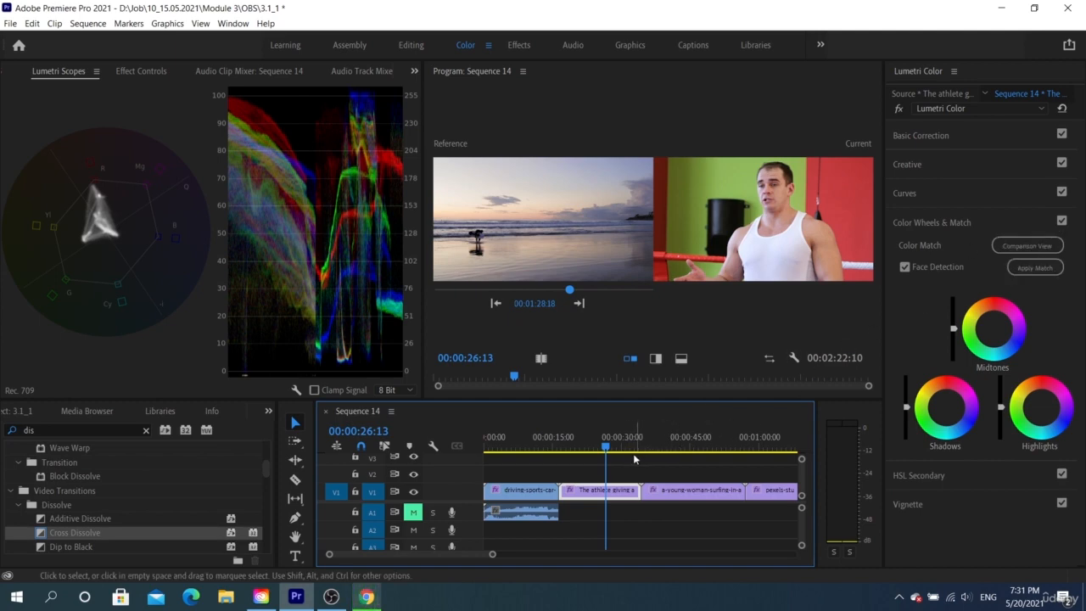
left_click(750, 448)
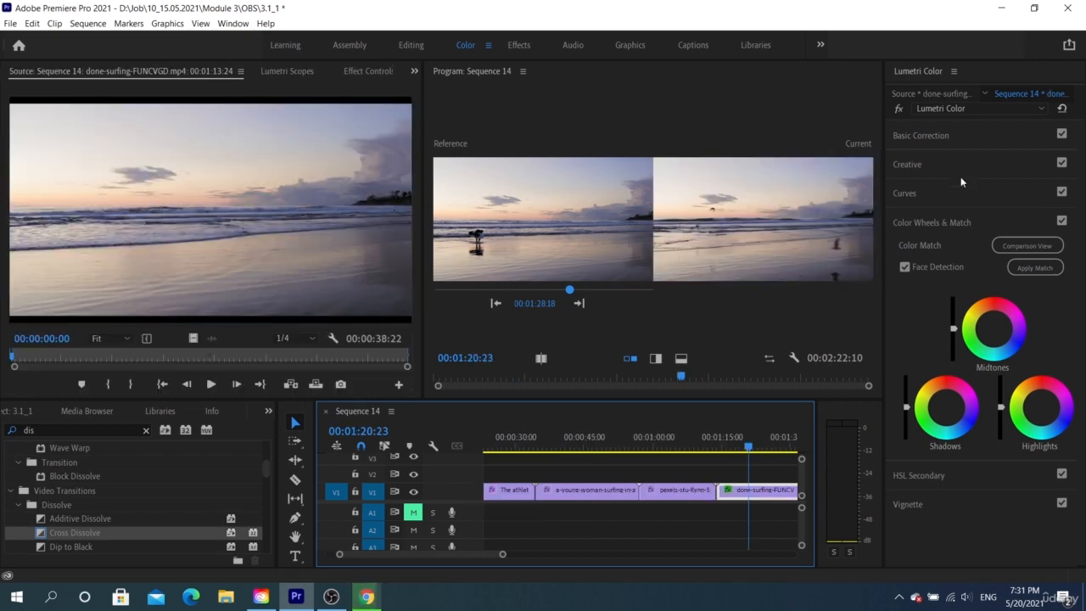
left_click(961, 134)
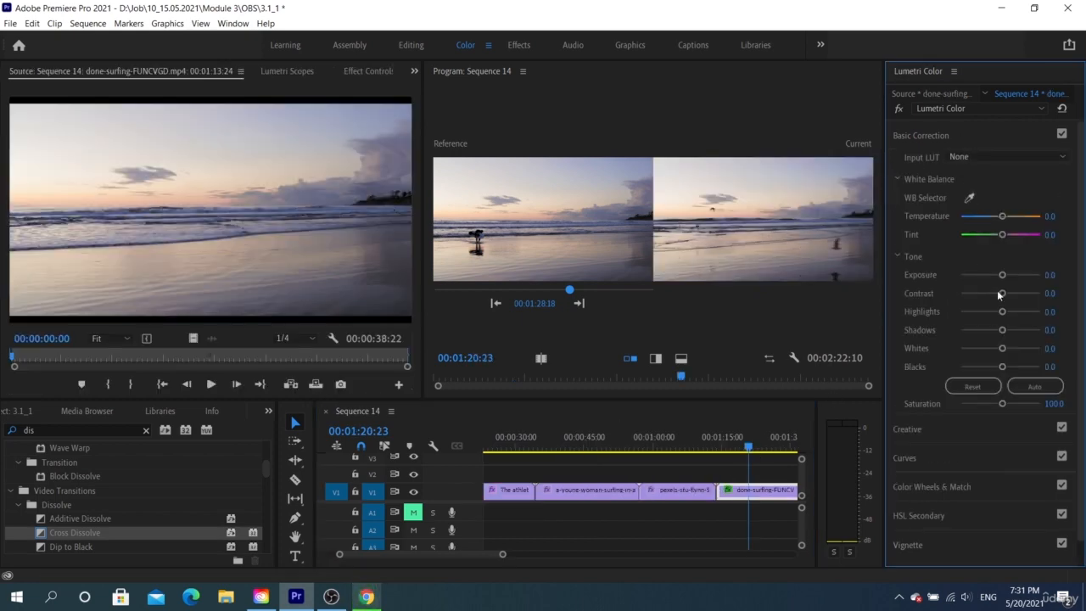
left_click_drag(1003, 276, 996, 330)
left_click_drag(1002, 217, 1010, 218)
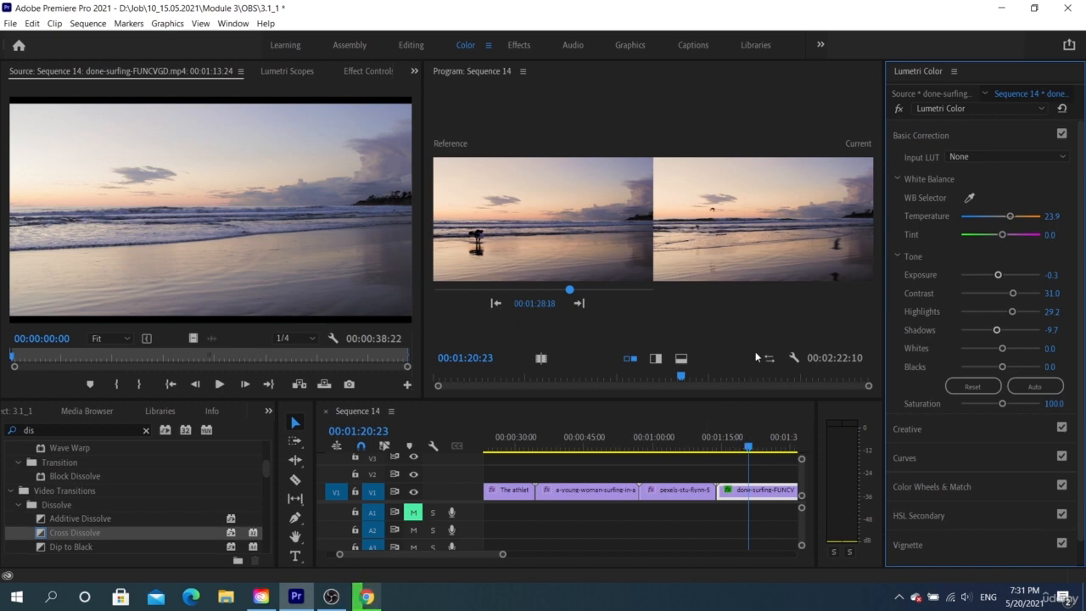
- Reapply the color match to the yellow-structure clip at 00:01:03:24, using the beach reference frame at 00:01:28:18
left_click(692, 446)
left_click(620, 448)
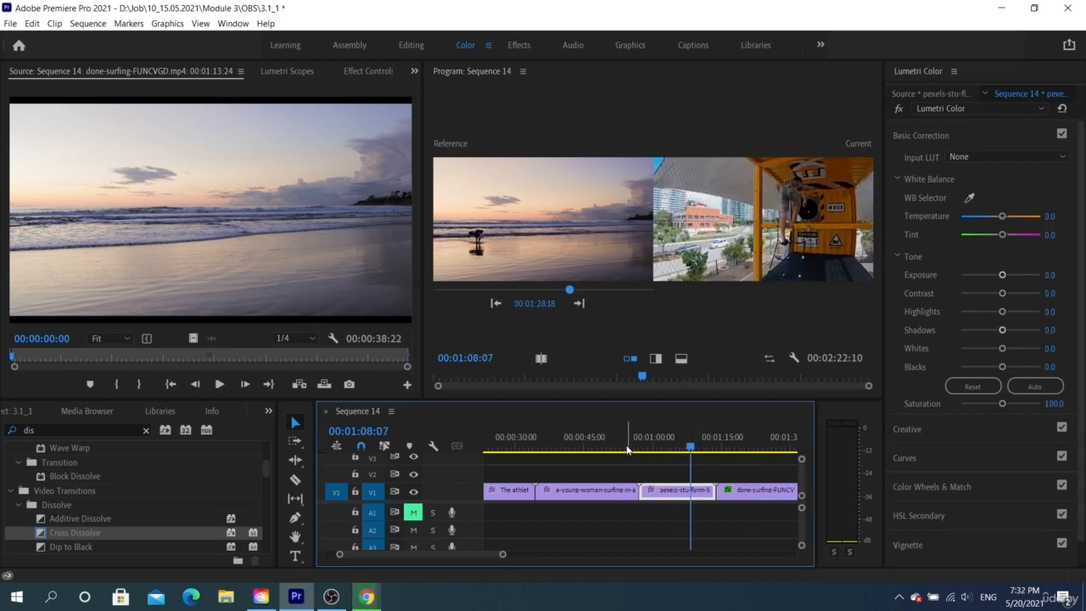
left_click(669, 450)
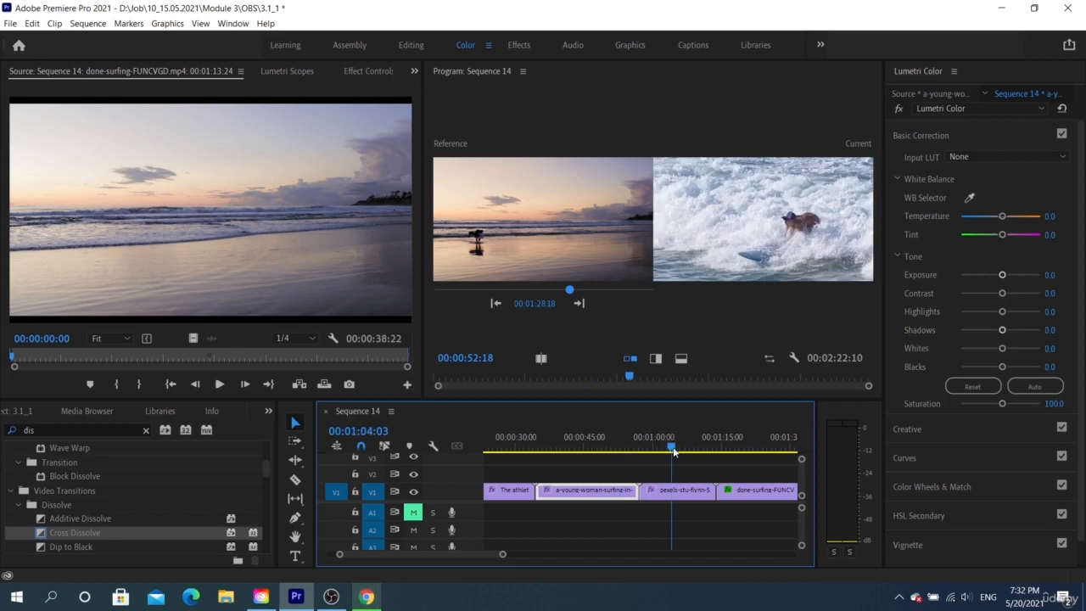
left_click(959, 136)
left_click(969, 250)
left_click(974, 222)
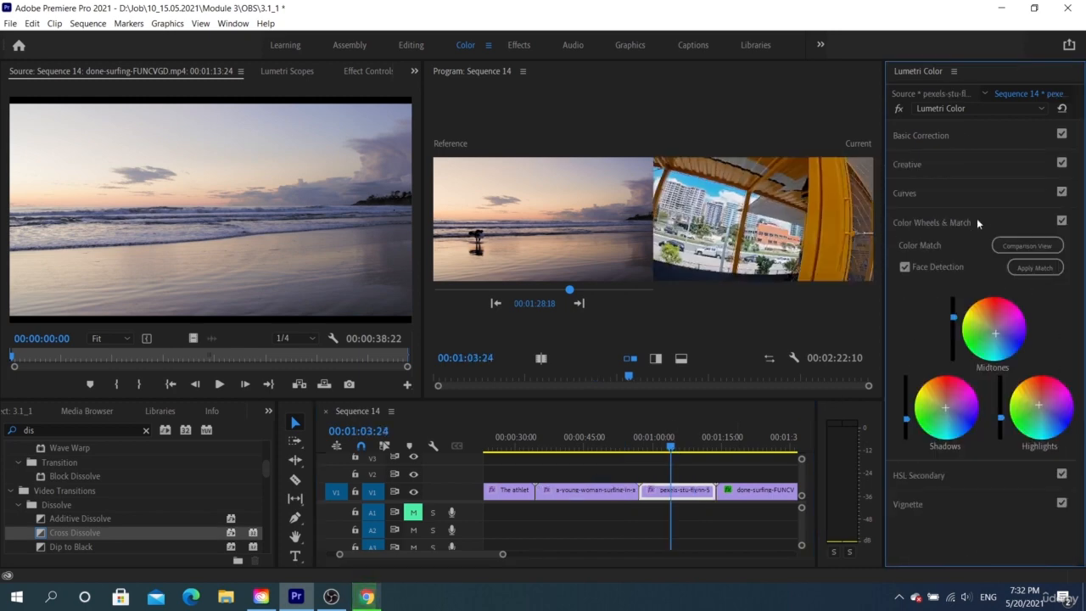
left_click(1018, 268)
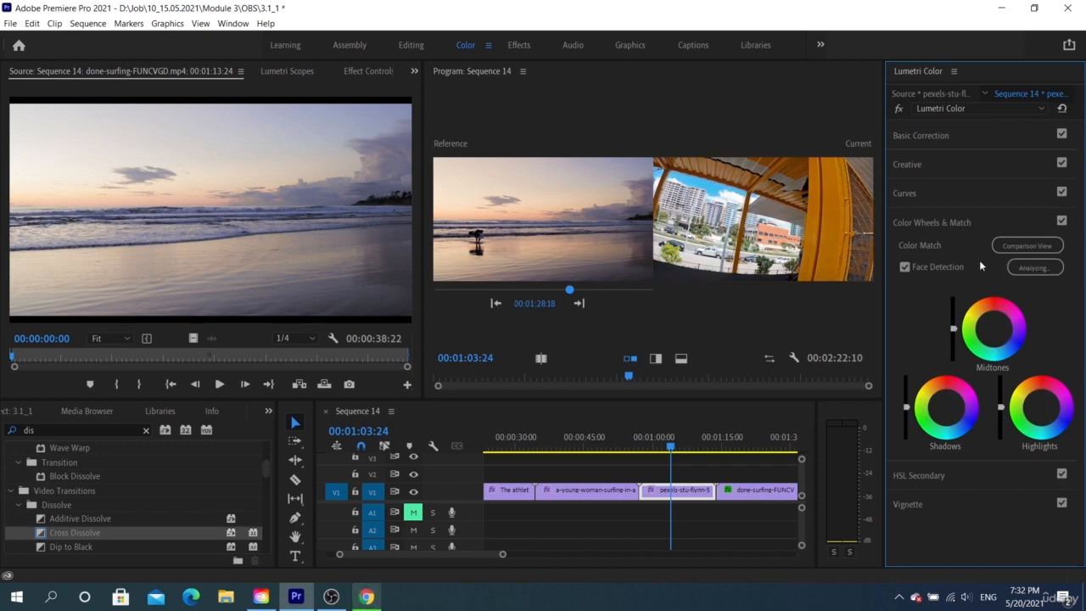